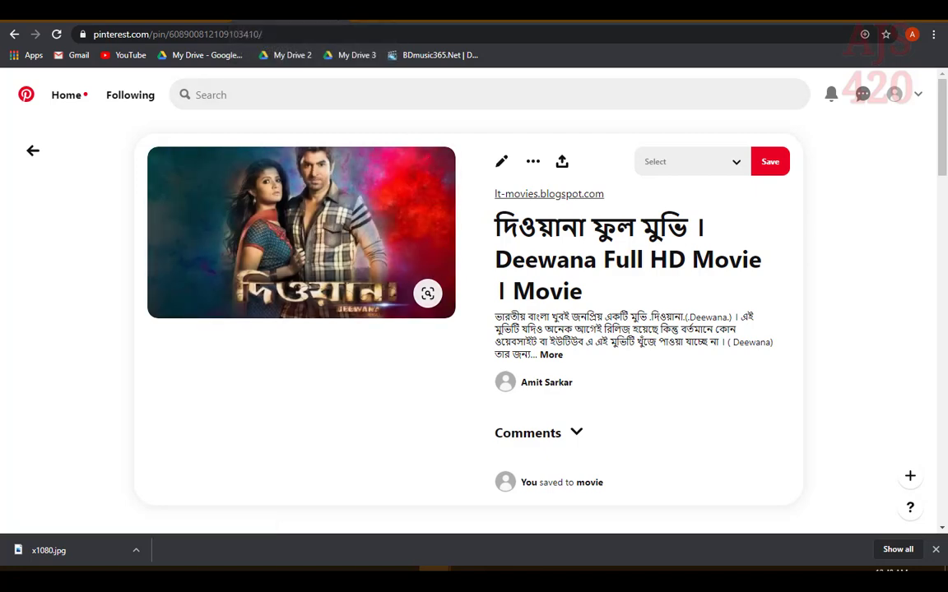
Step: Switch to the Google search results for 'medium'
left_click(337, 17)
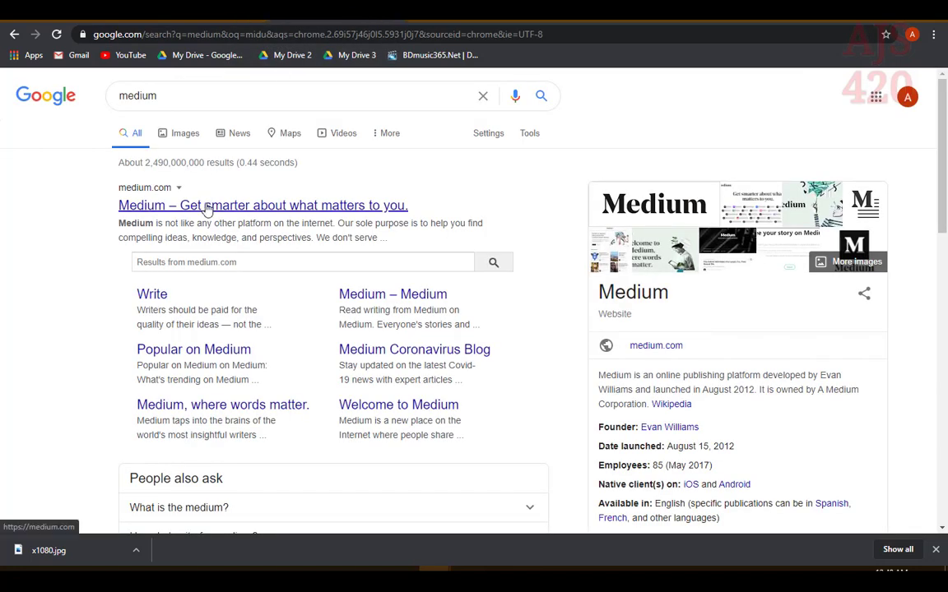
Step: Re-run the Google search for 'medium' and open the Medium home page result
left_click_drag(155, 95, 96, 100)
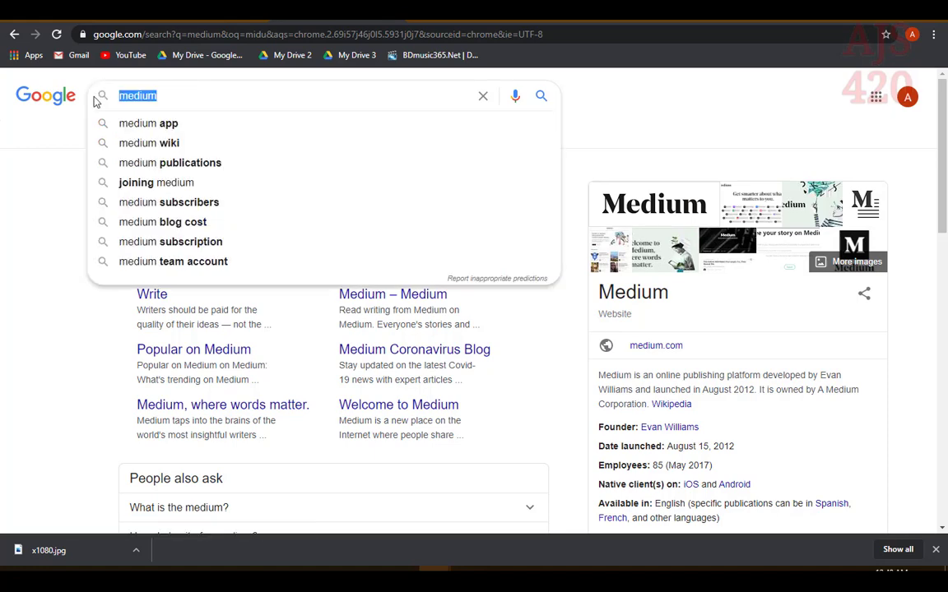
key("Return")
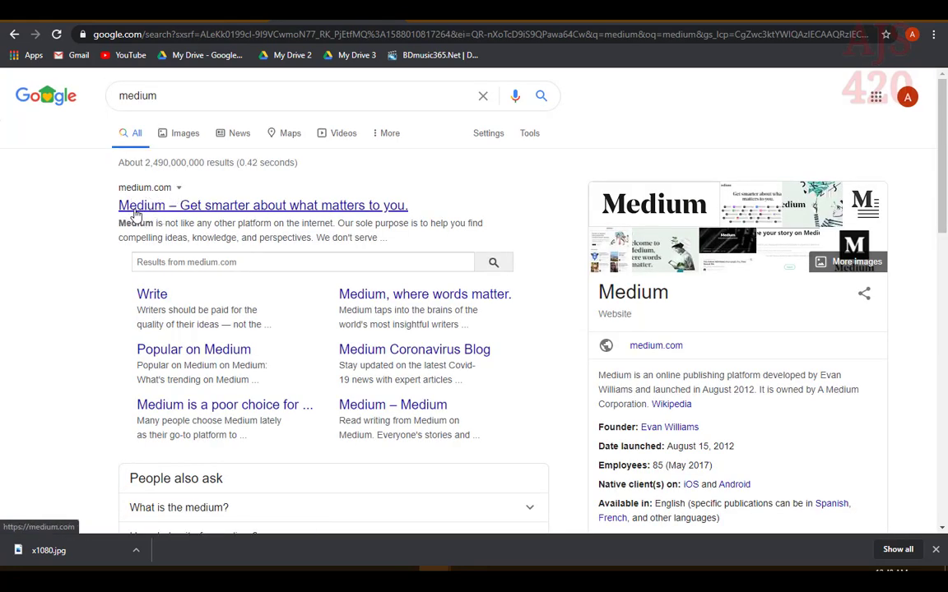
left_click(137, 213)
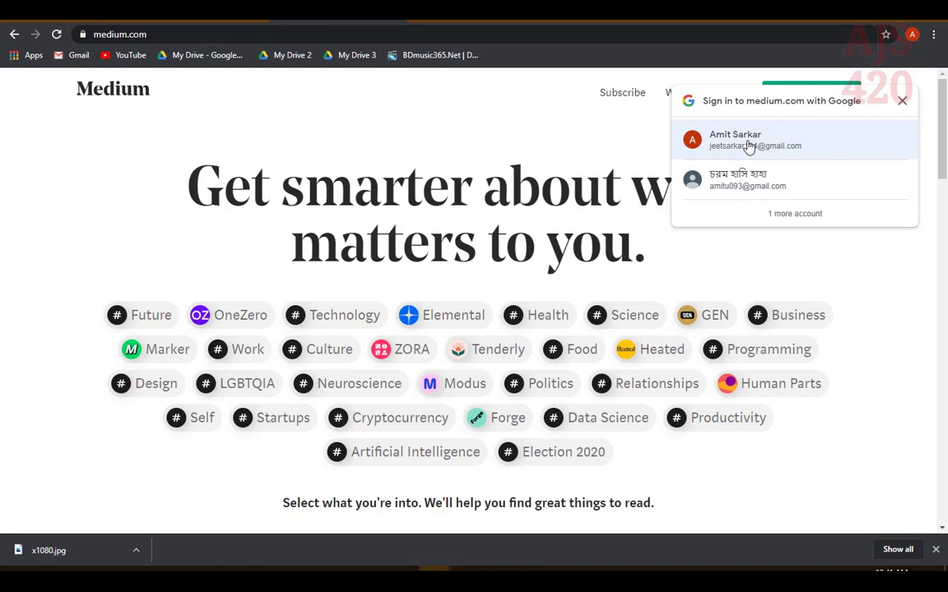
Step: Dismiss the Google prompt and start a Medium sign-up with a Google account
left_click(901, 101)
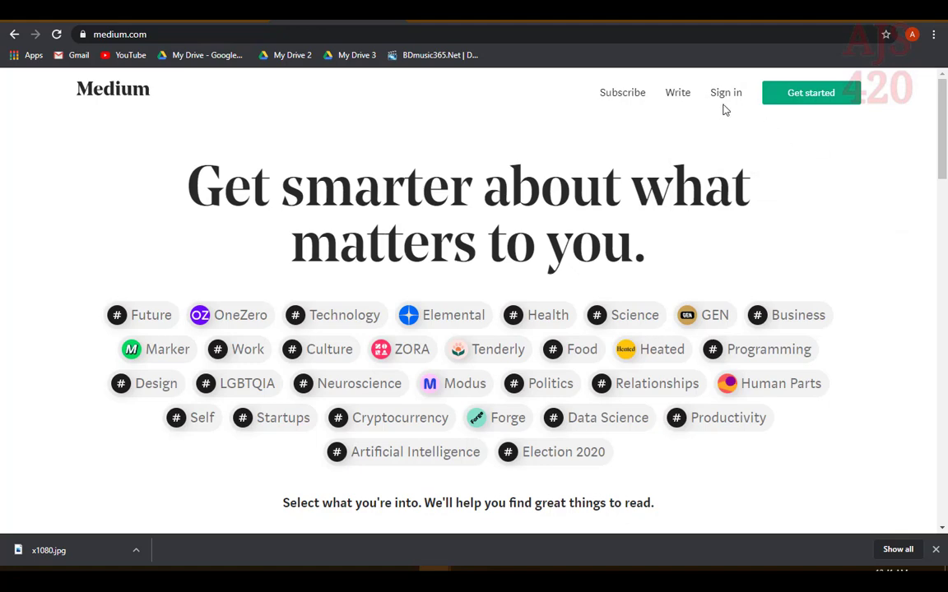
left_click(810, 94)
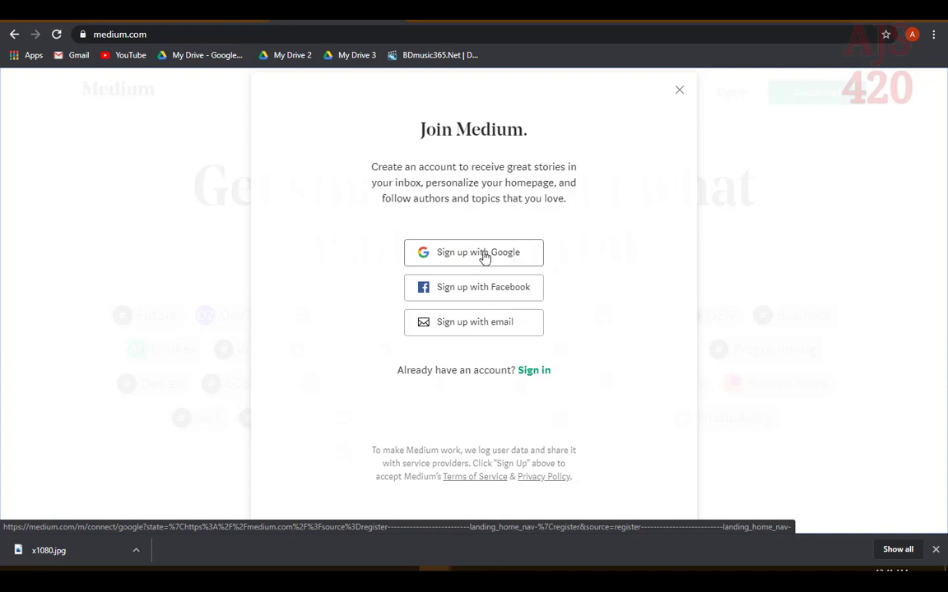
left_click(485, 256)
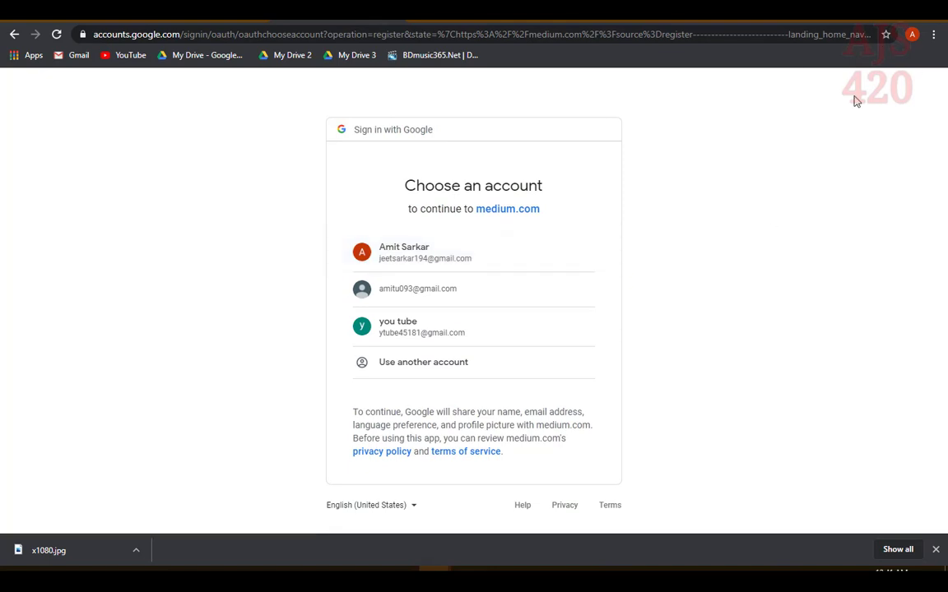
left_click(422, 258)
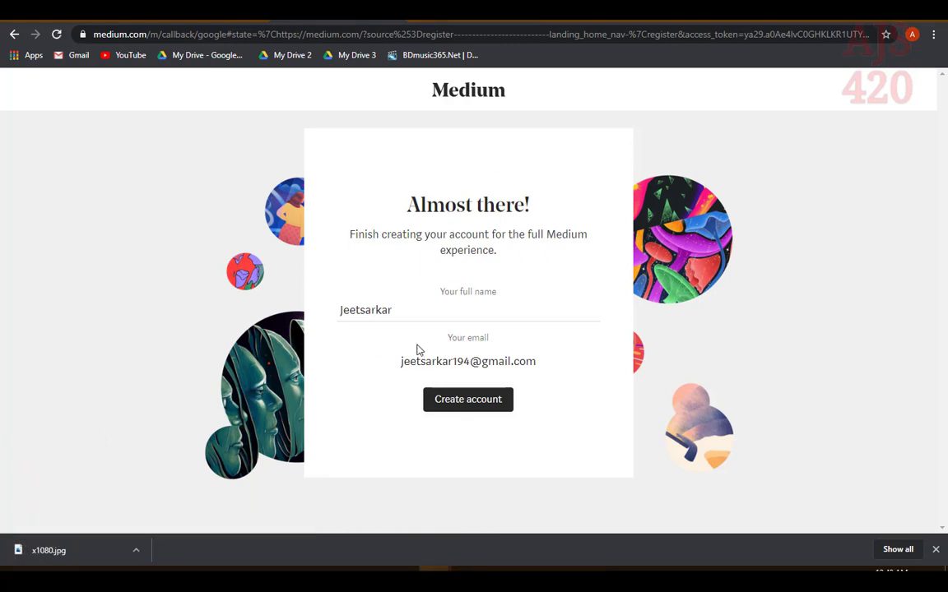
Step: Delete the prefilled full name and create the Medium account
left_click_drag(400, 312, 313, 314)
left_click(364, 299)
left_click_drag(396, 311, 330, 317)
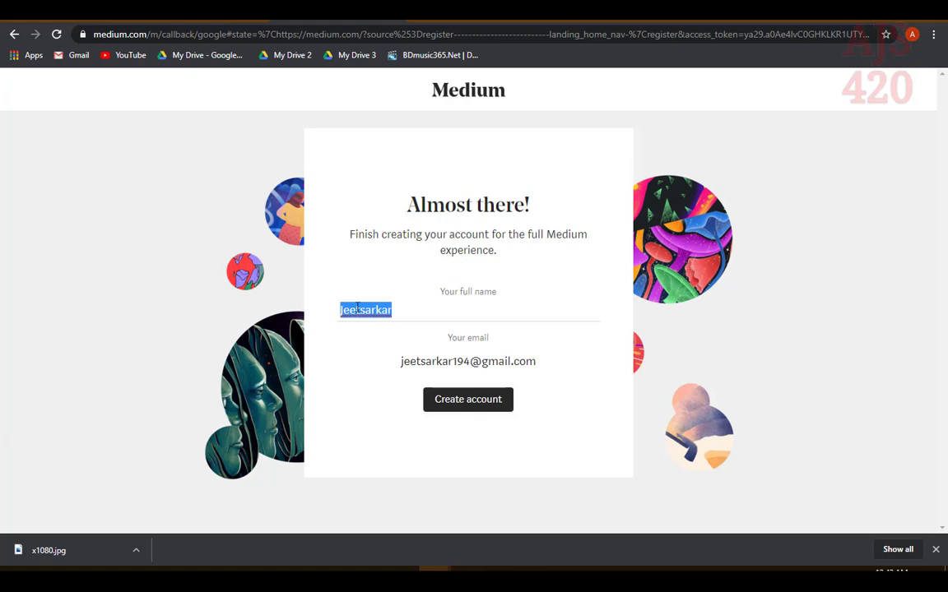
key("BackSpace")
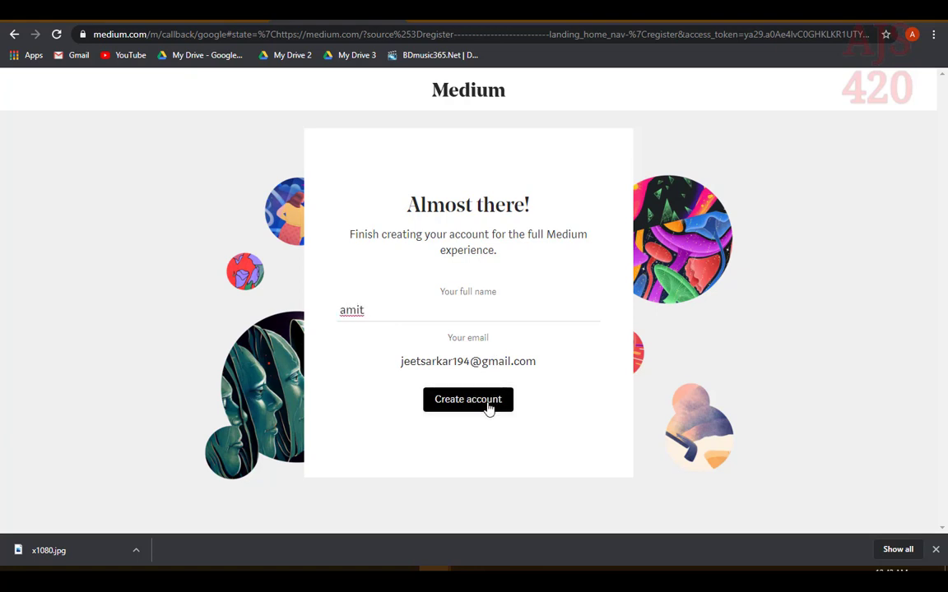
left_click_drag(402, 362, 529, 360)
left_click(528, 360)
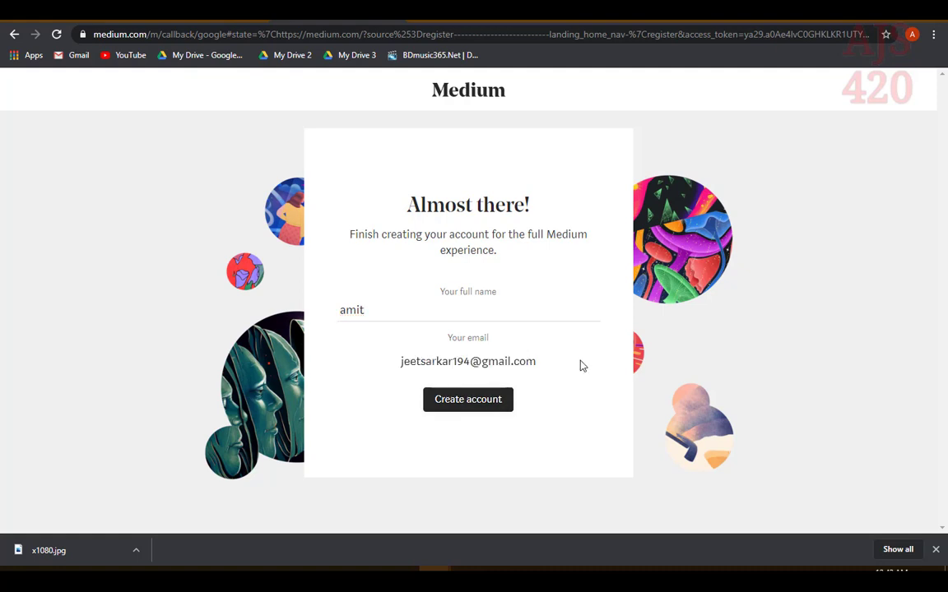
left_click(470, 408)
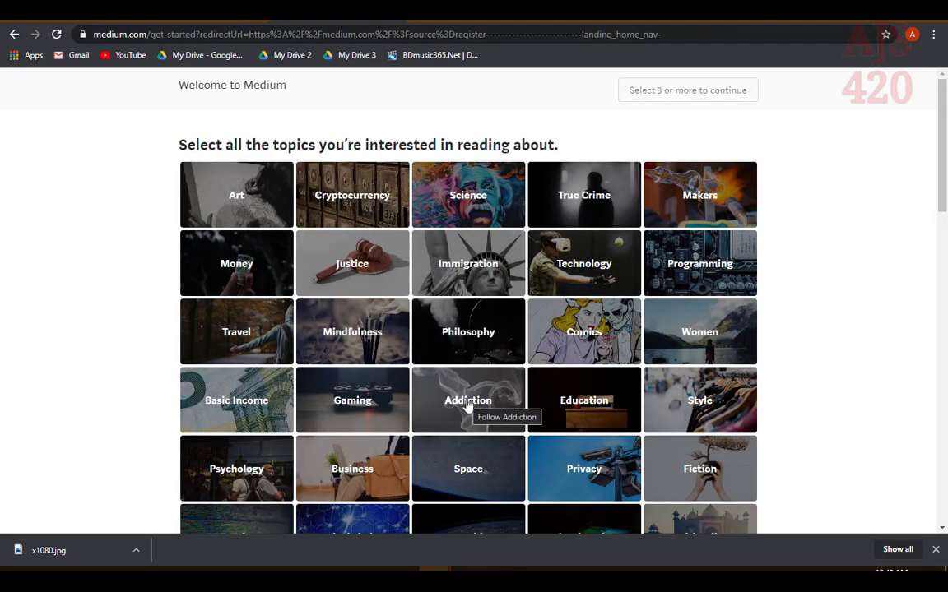
Step: Follow Art, Cryptocurrency, Science, True Crime and Makers, then start reading the feed
scroll(434, 334, "down", 7)
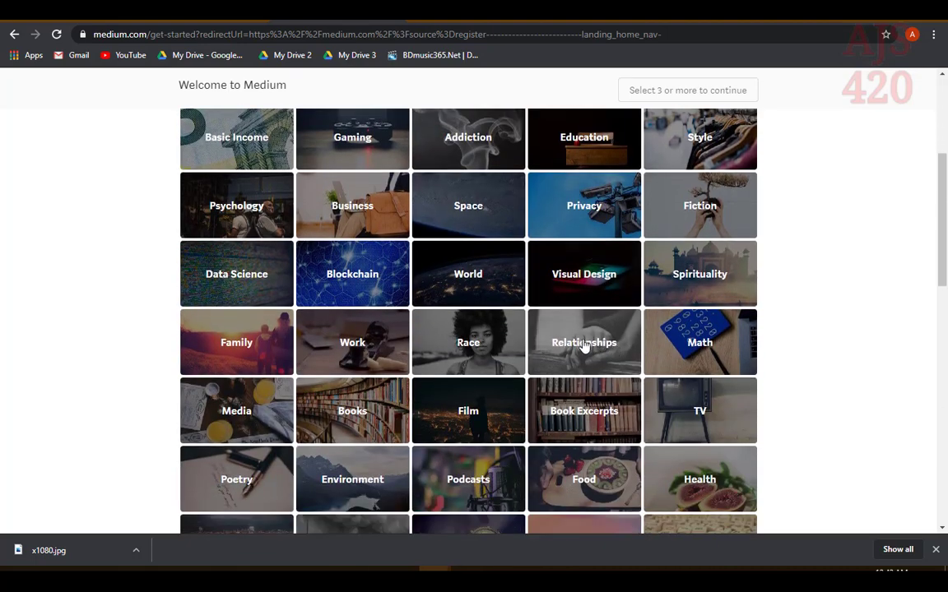
scroll(362, 387, "down", 3)
scroll(385, 399, "up", 10)
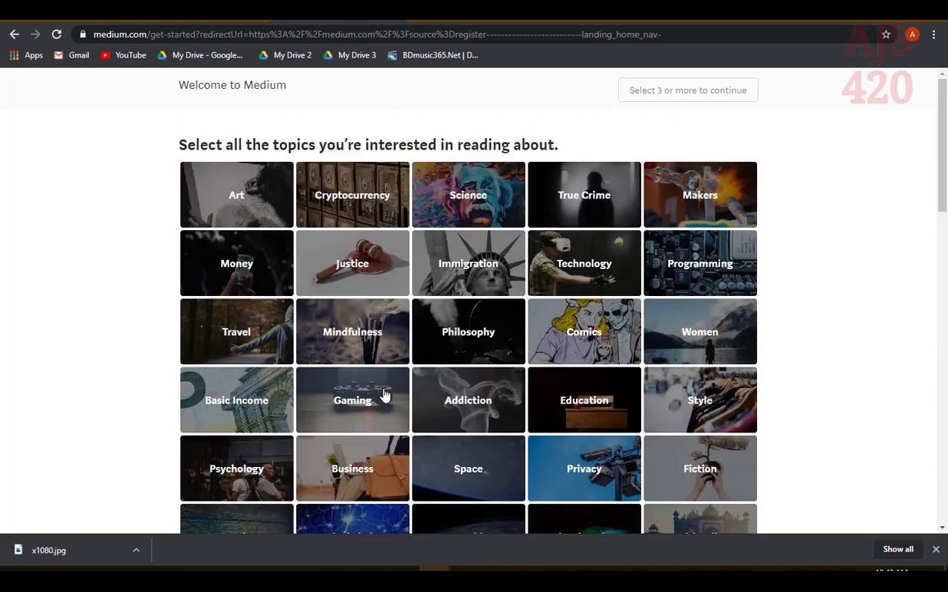
left_click(244, 205)
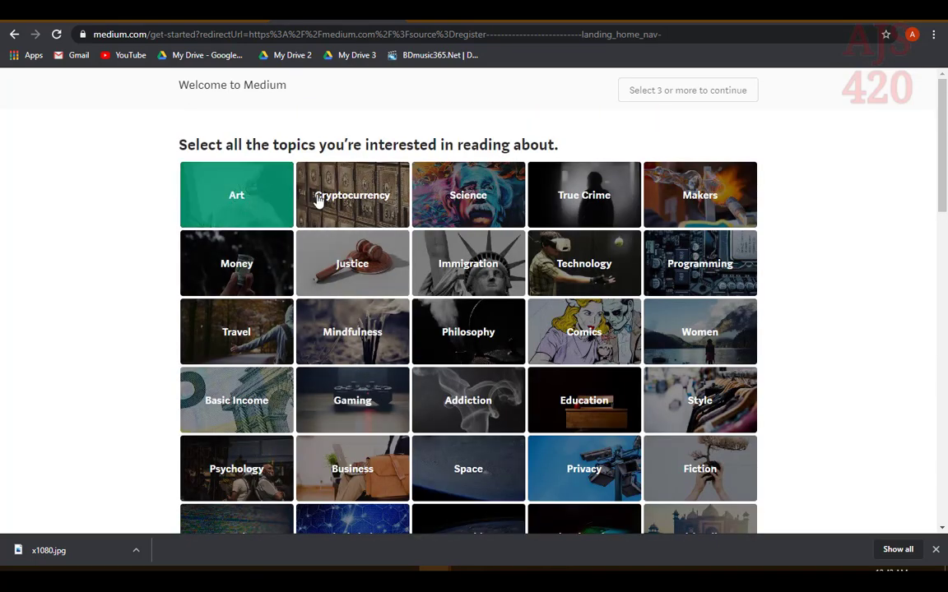
left_click(323, 203)
left_click(487, 207)
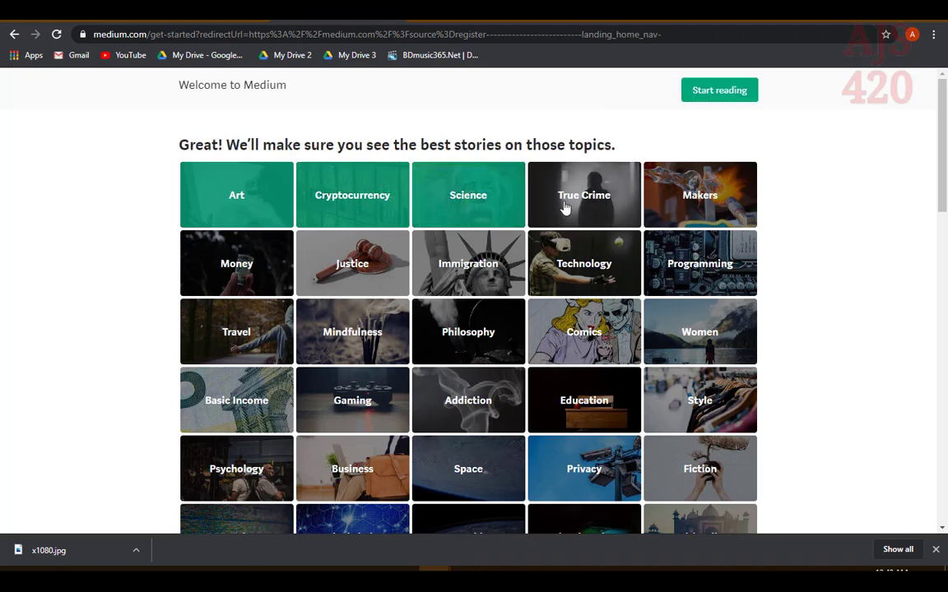
left_click(447, 197)
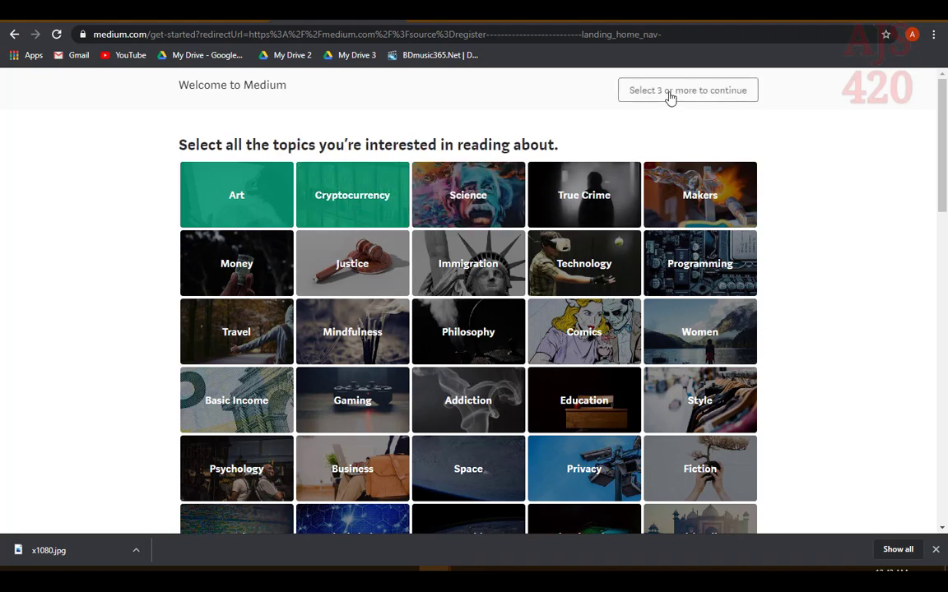
left_click(516, 206)
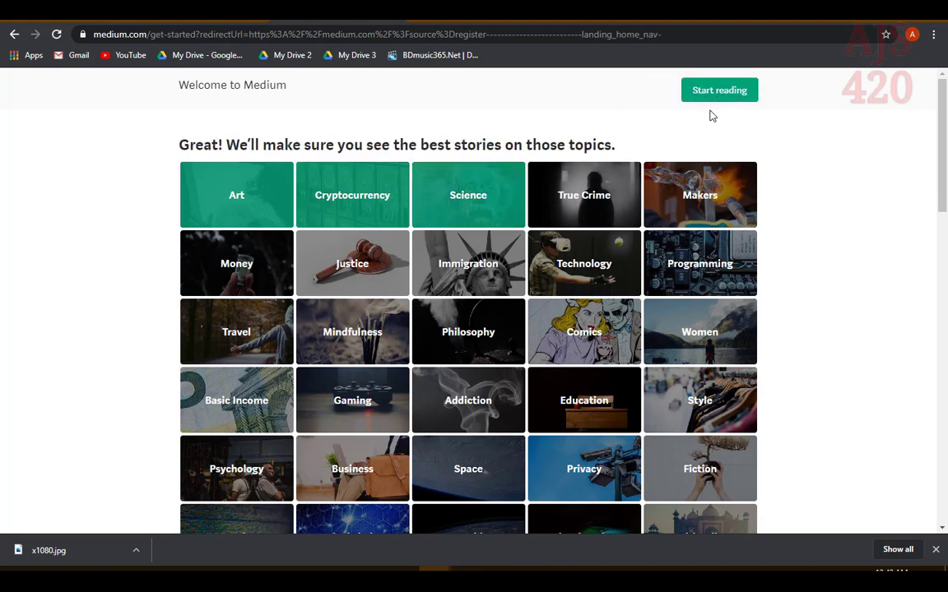
left_click(585, 205)
left_click(659, 203)
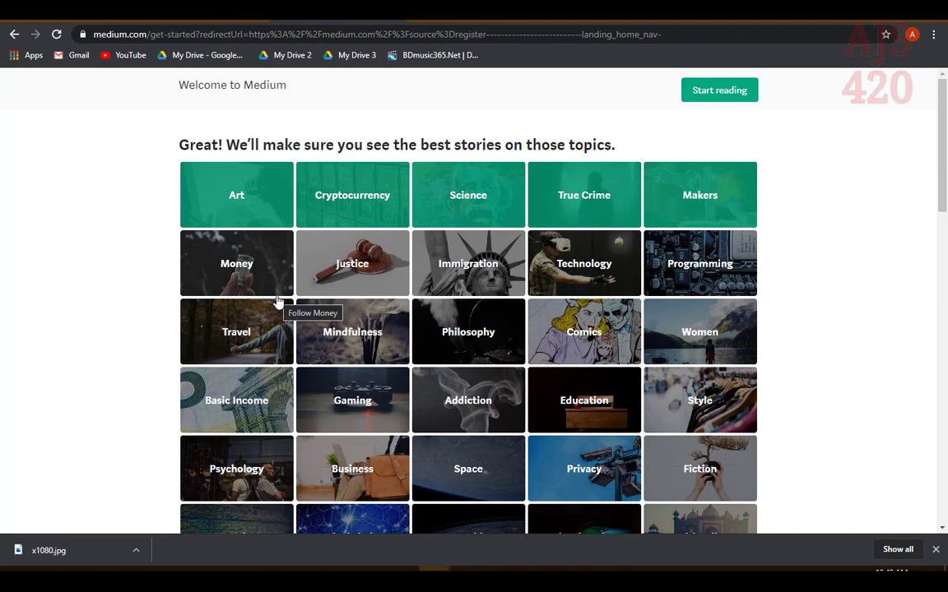
left_click(718, 95)
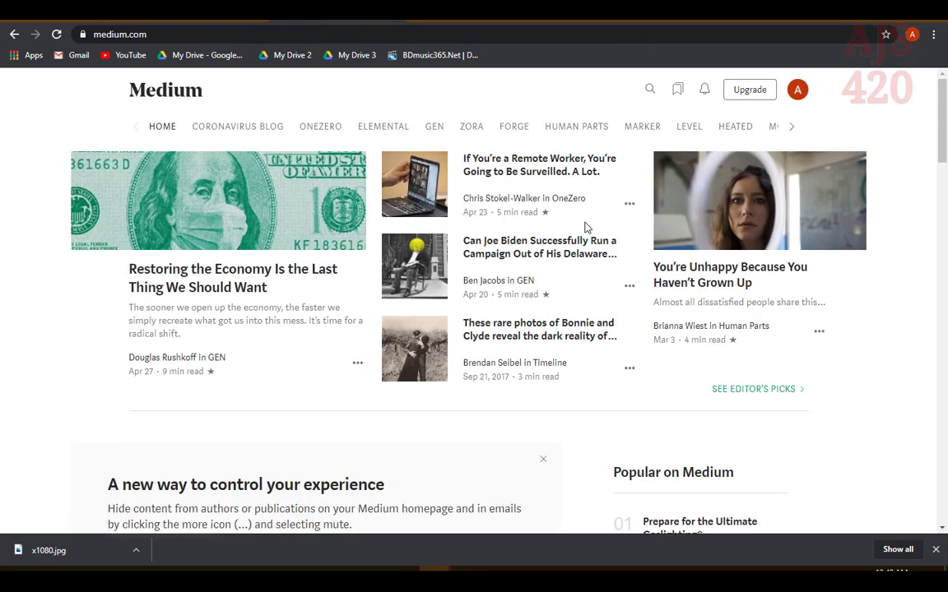
Step: Start a blank New story draft from the account menu, then return to the Deewana blog post
left_click(797, 90)
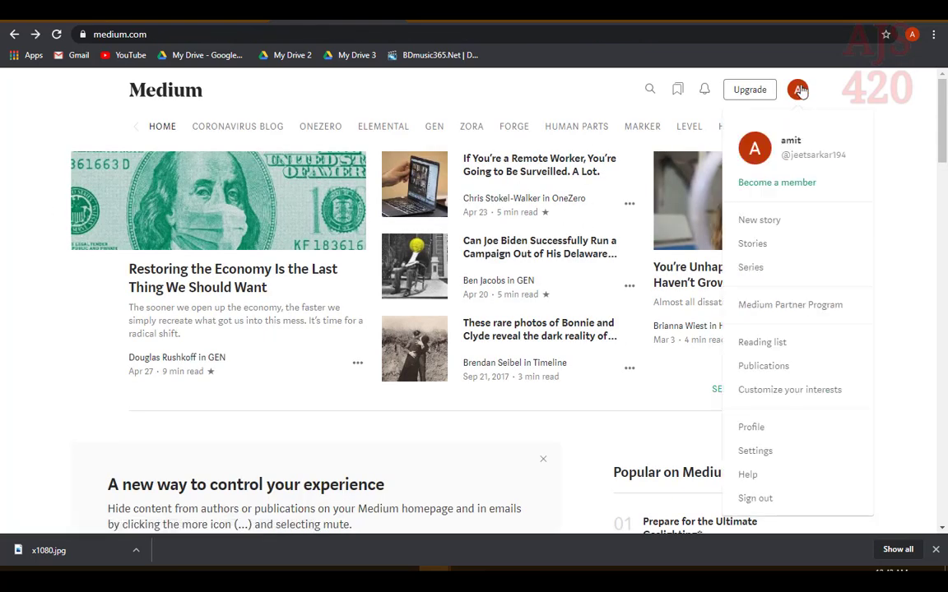
scroll(723, 322, "down", 2)
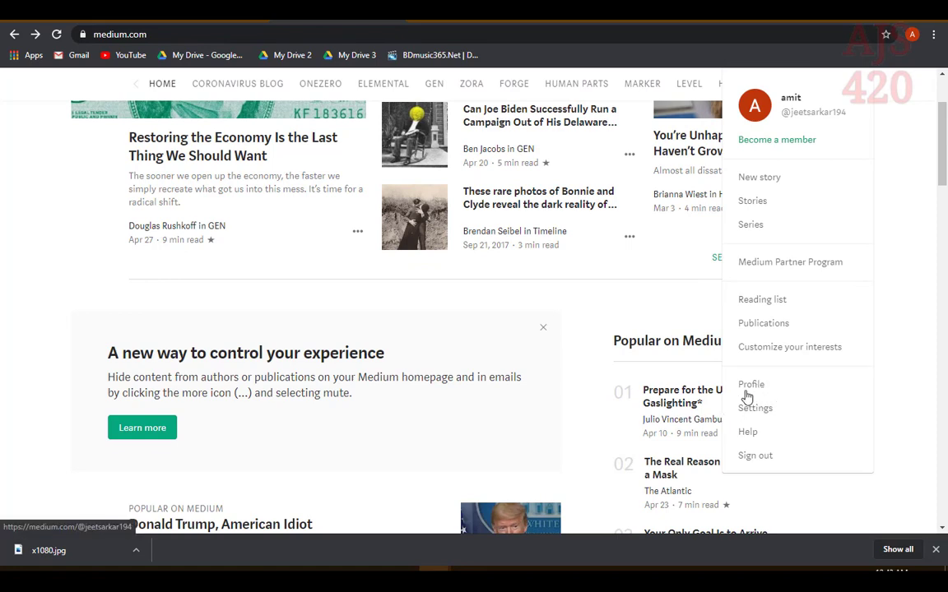
scroll(773, 378, "up", 2)
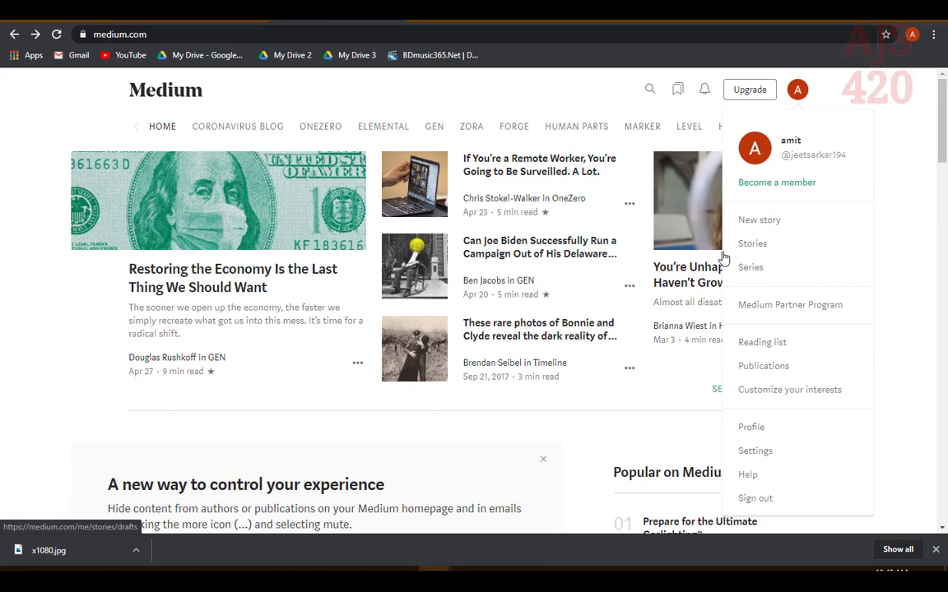
left_click(763, 223)
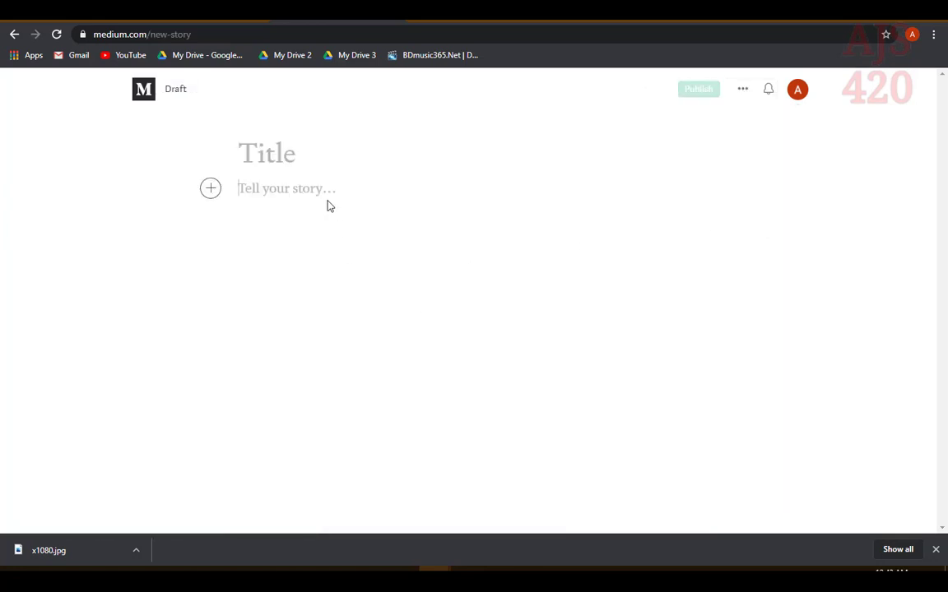
left_click(280, 161)
left_click(271, 190)
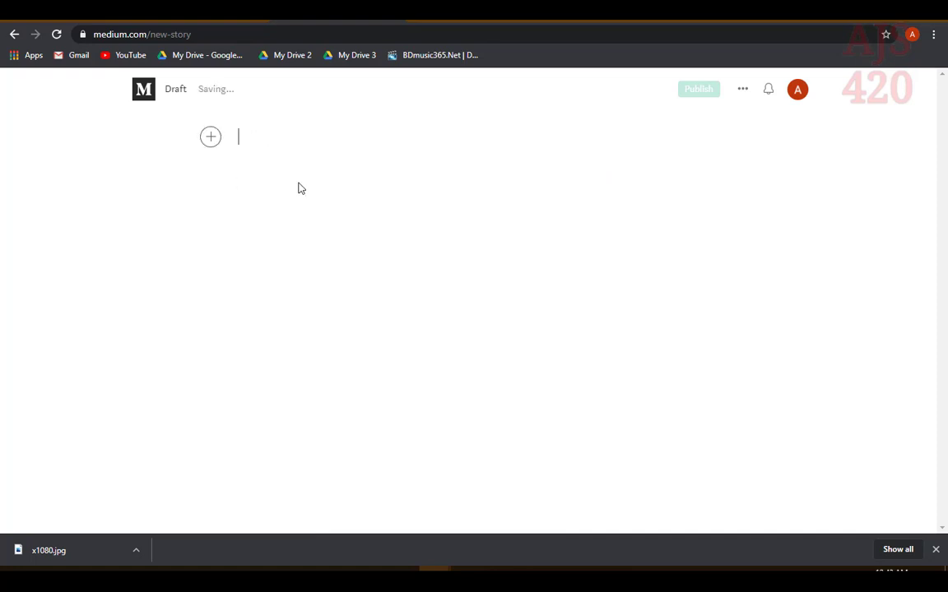
left_click(209, 9)
Step: Select the Deewana blog post text from its heading onward, then return to the Medium draft
scroll(231, 241, "up", 5)
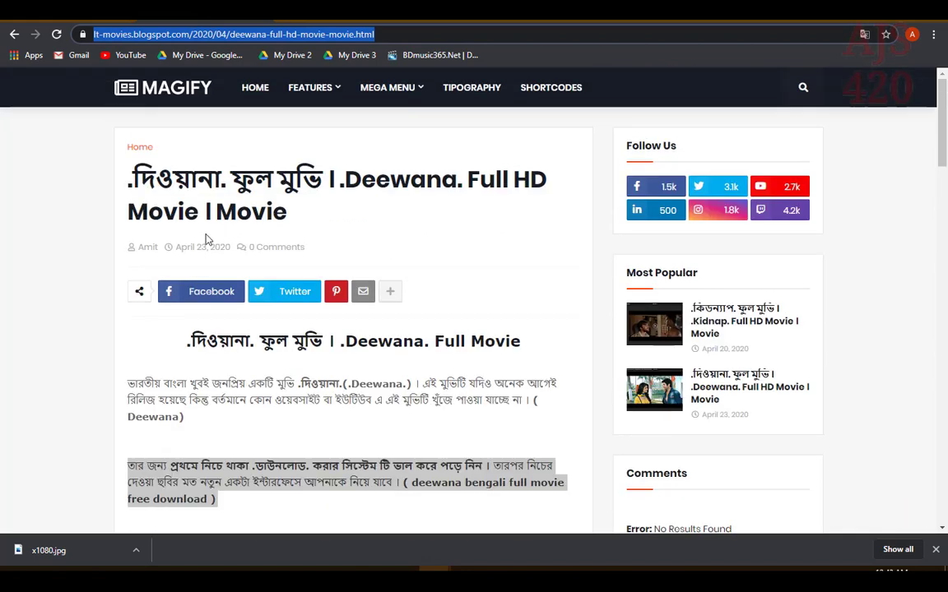
left_click_drag(184, 339, 230, 112)
scroll(227, 420, "down", 1)
scroll(205, 210, "down", 15)
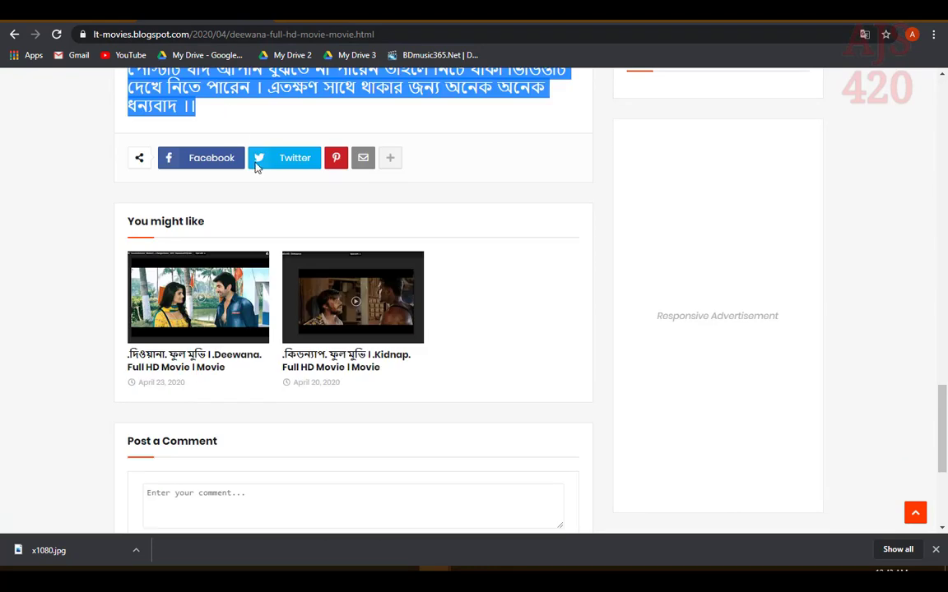
scroll(249, 158, "up", 6)
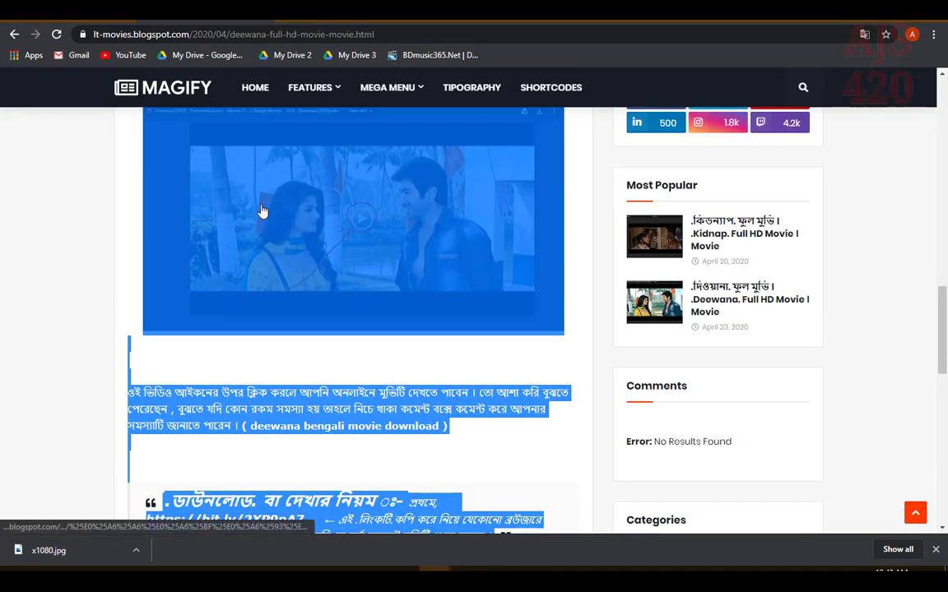
key("ctrl+Tab")
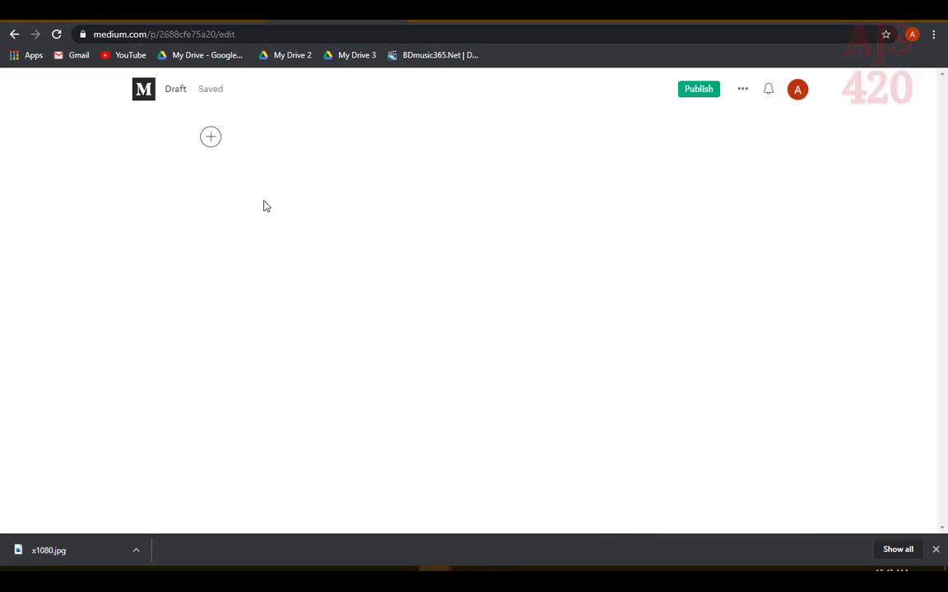
Step: Paste the Deewana blog post into the draft and remove the title's leading dot
key("ctrl+v")
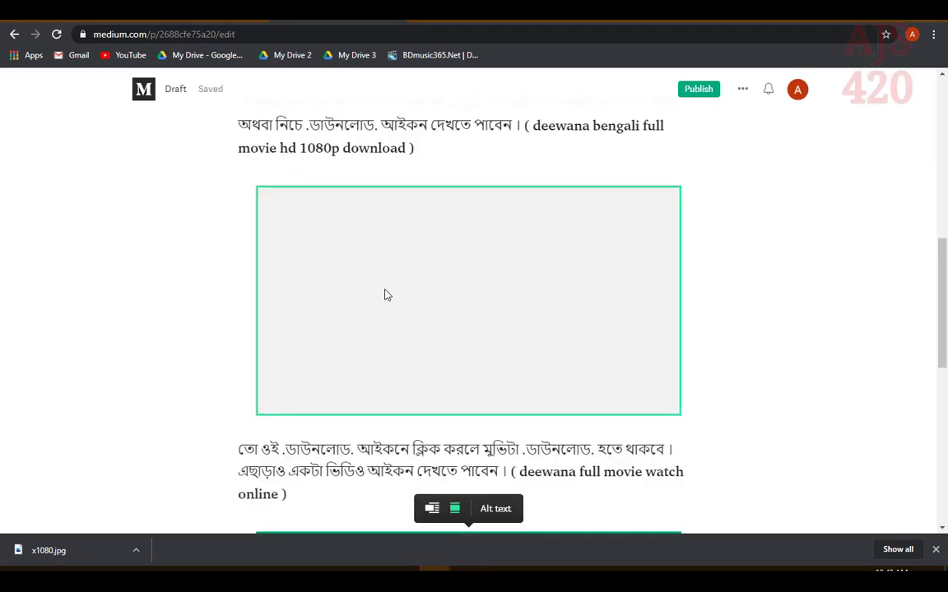
left_click(243, 152)
key("BackSpace")
Step: Delete the download-instructions quote and closing paragraph, then start a new line 'Get Full movie'
scroll(349, 160, "down", 15)
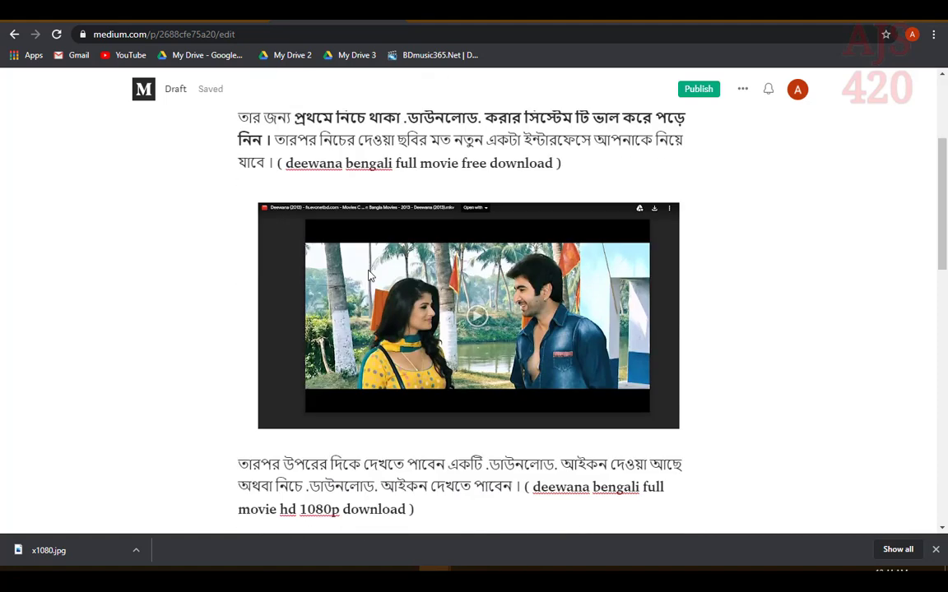
scroll(405, 315, "down", 2)
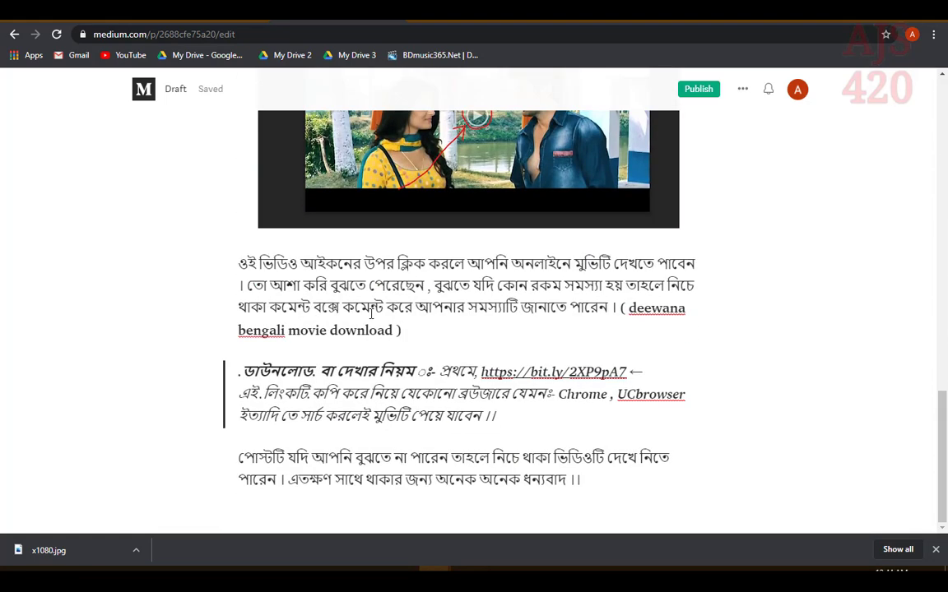
scroll(442, 444, "up", 15)
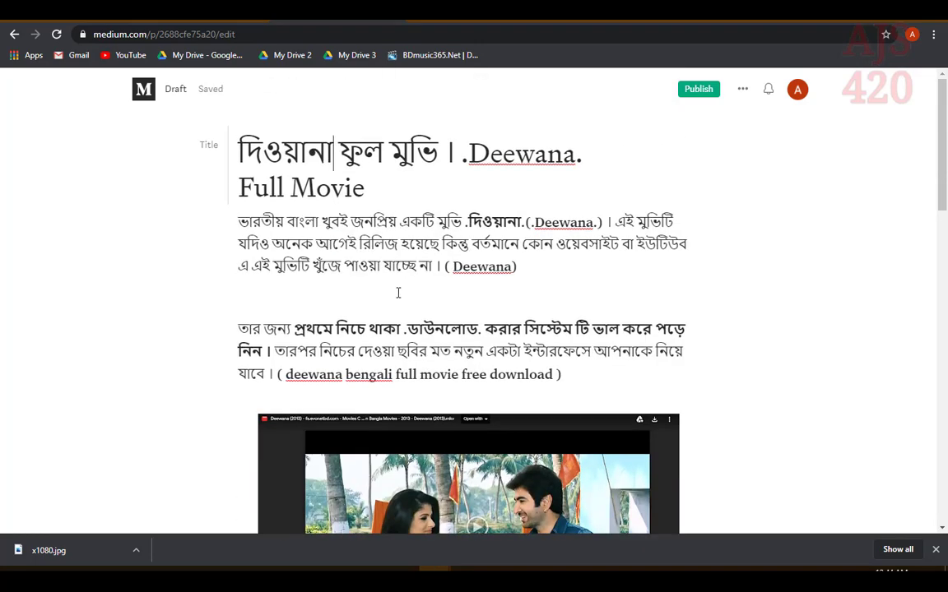
scroll(384, 290, "down", 15)
scroll(460, 366, "down", 1)
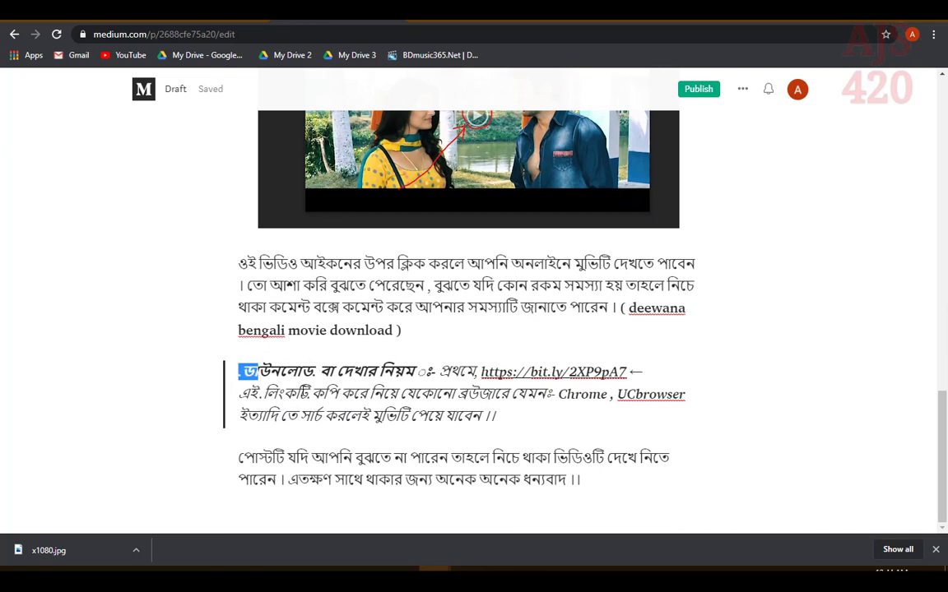
left_click_drag(282, 379, 451, 457)
left_click(483, 371)
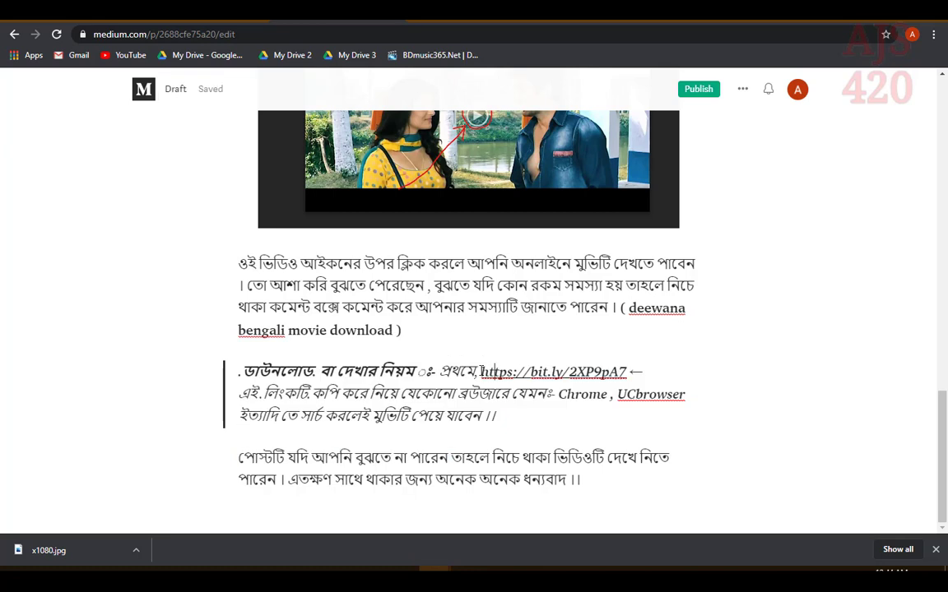
left_click_drag(481, 370, 627, 364)
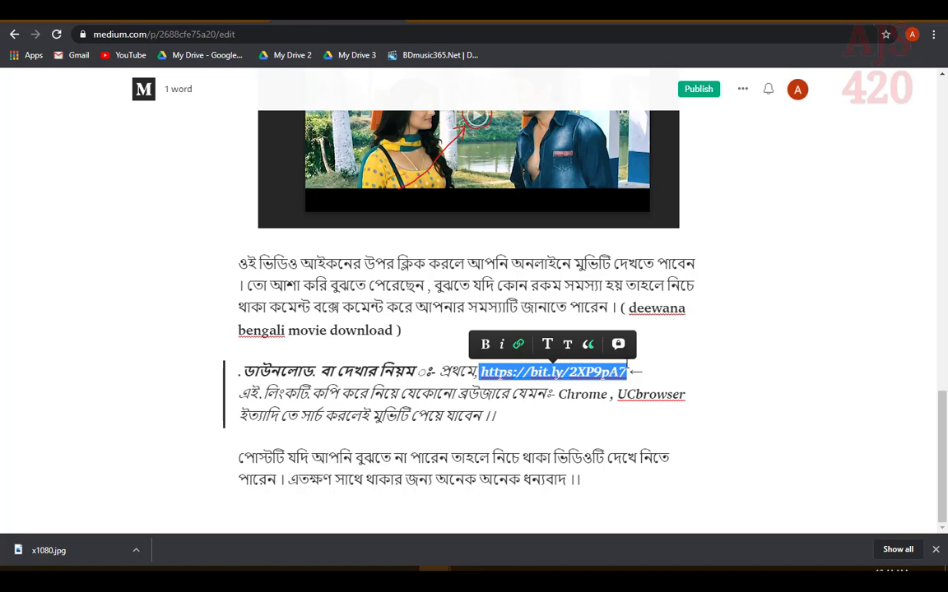
left_click_drag(585, 479, 237, 357)
key("BackSpace")
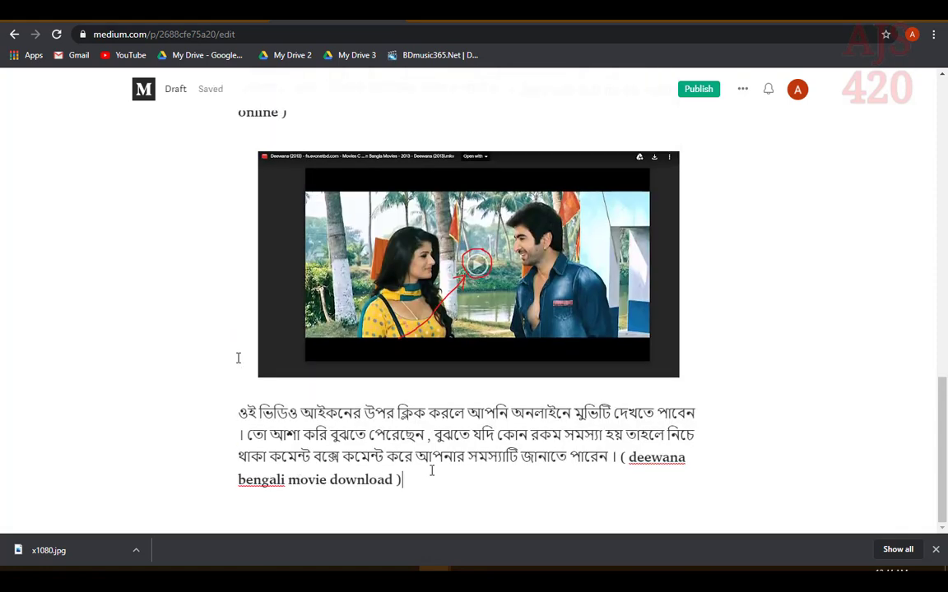
key("Return")
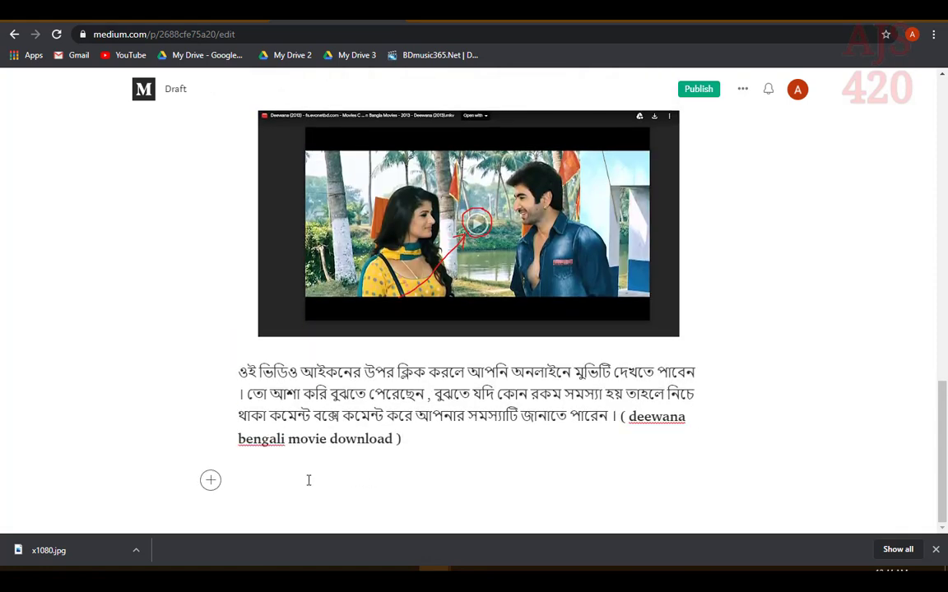
type("Get Full movie :")
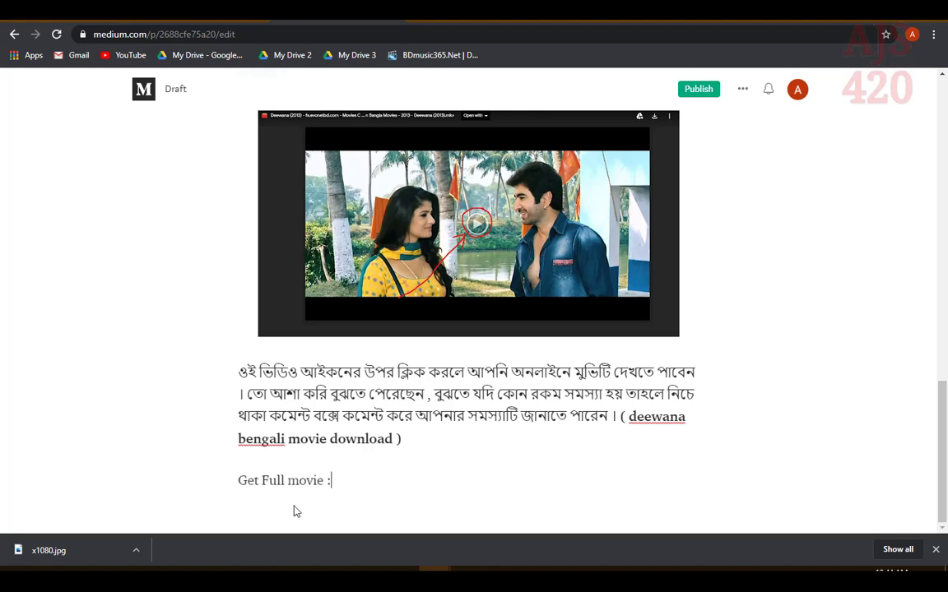
Step: Paste the lt-movies.blogspot.com Deewana post URL after 'Get Full movie :'
scroll(296, 510, "up", 15)
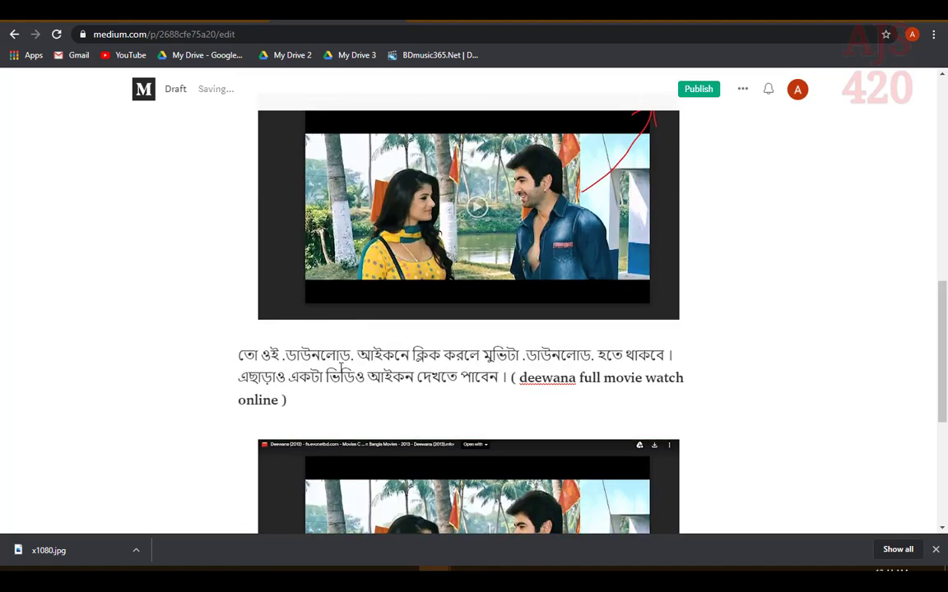
scroll(387, 247, "down", 15)
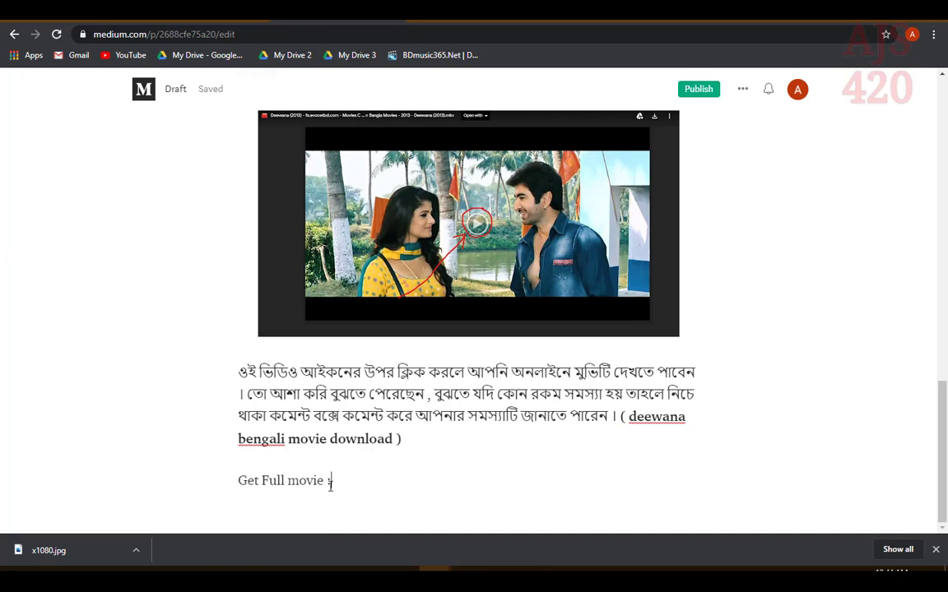
key("ctrl+Tab")
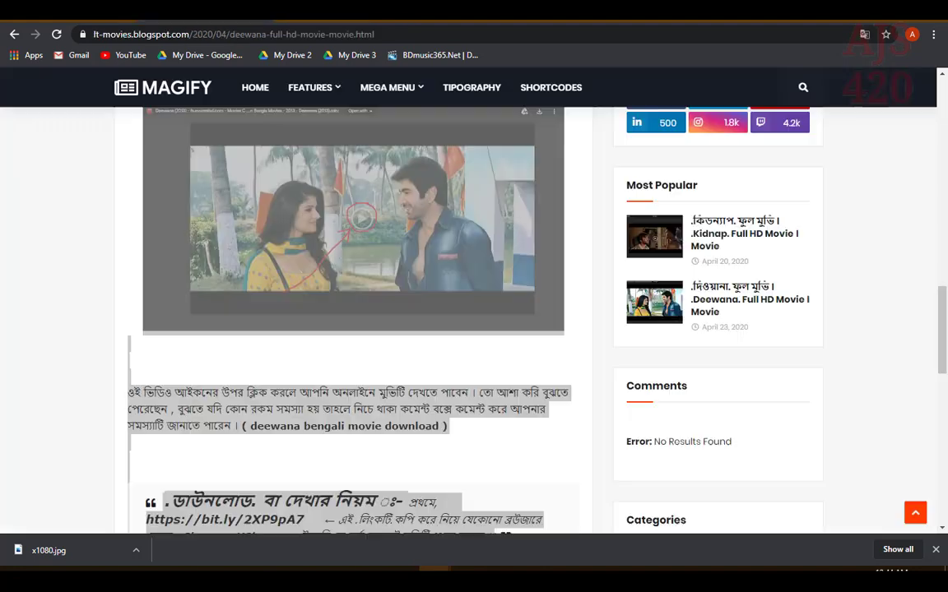
key("ctrl+l")
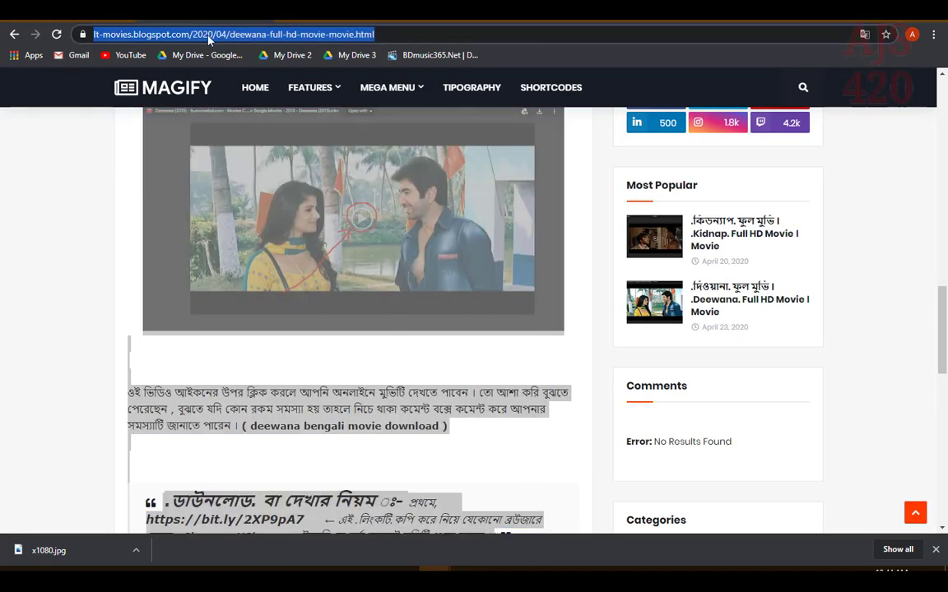
key("ctrl+shift+Tab")
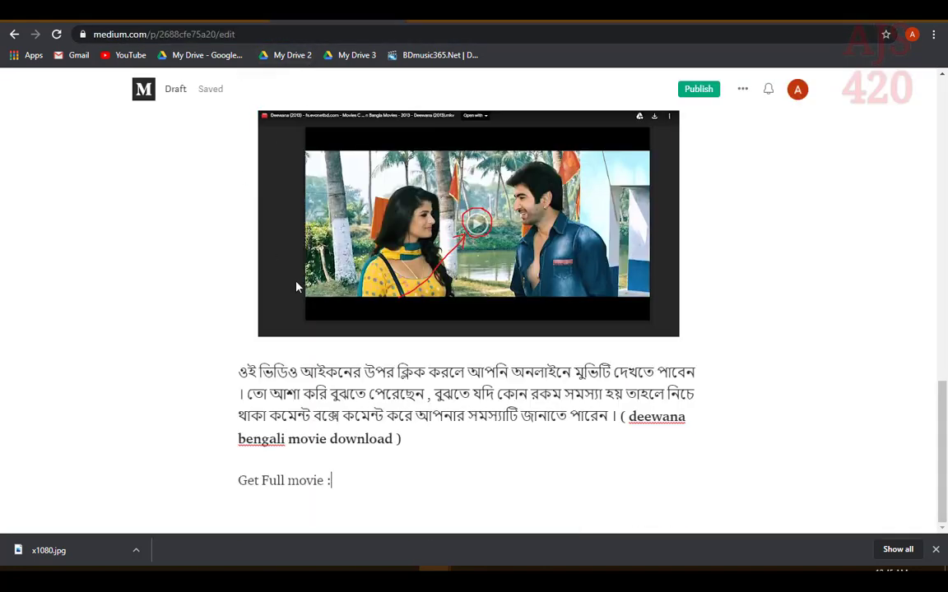
type("https://lt-movies.blogspot.com/2020/04/deewana-full-hd-movie-movie.html")
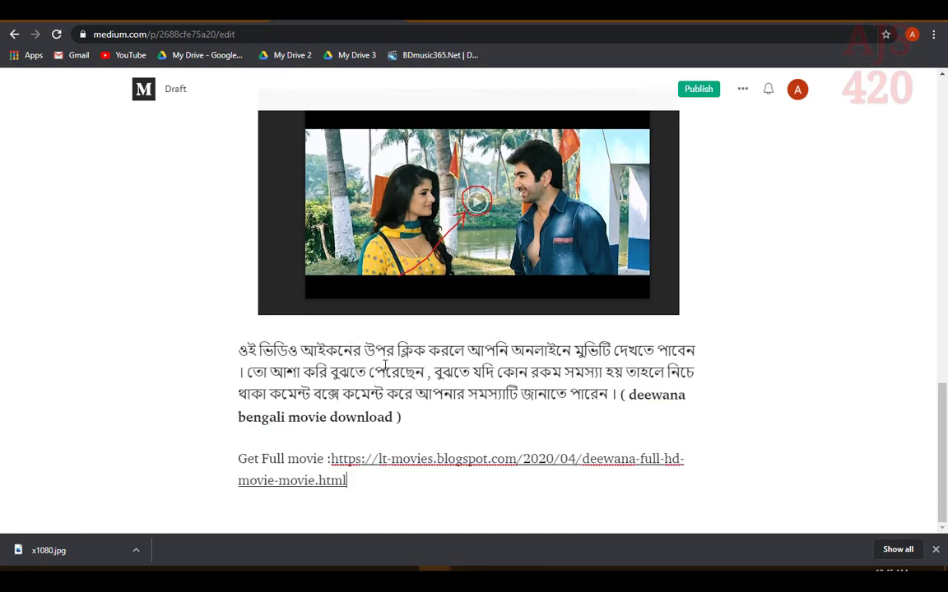
left_click_drag(354, 474, 331, 458)
left_click(349, 461)
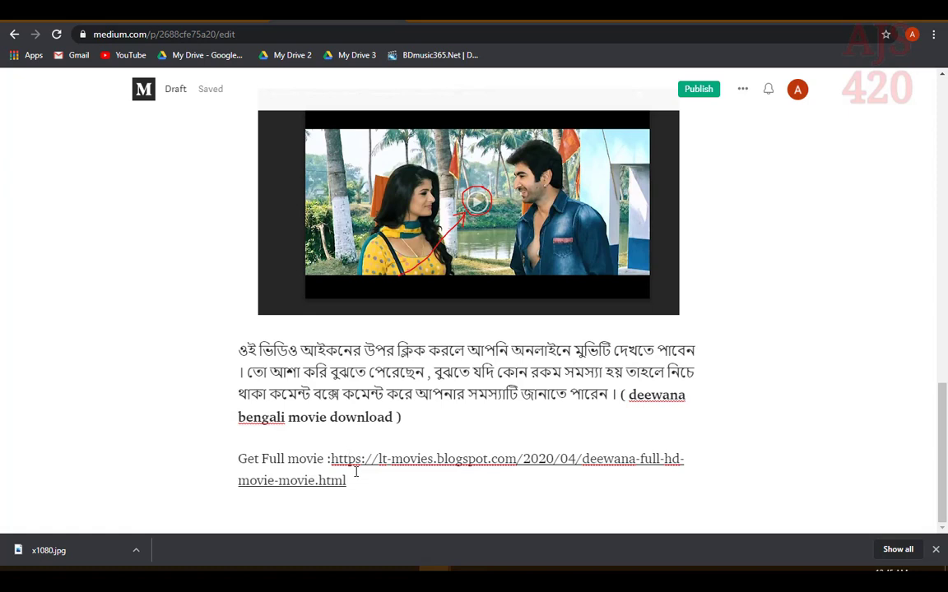
left_click_drag(345, 475, 331, 458)
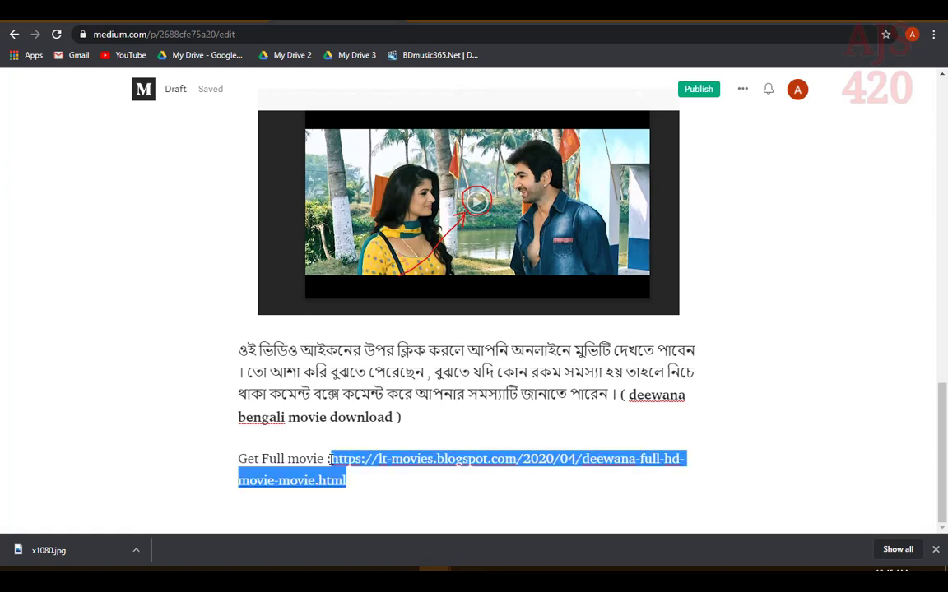
left_click(371, 478)
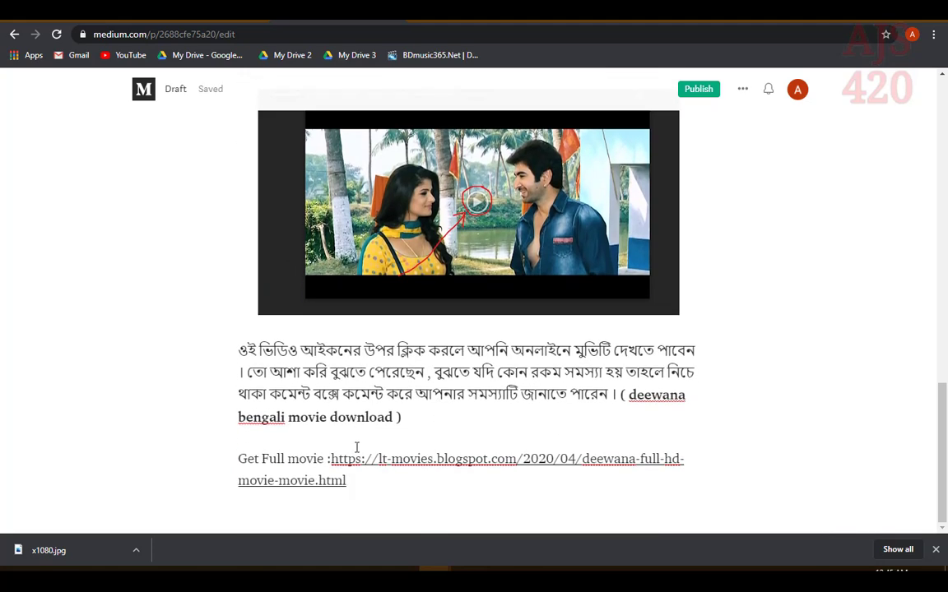
Step: Turn the 'Get Full movie :' line into a subheading using the small T format
left_click_drag(239, 458, 332, 455)
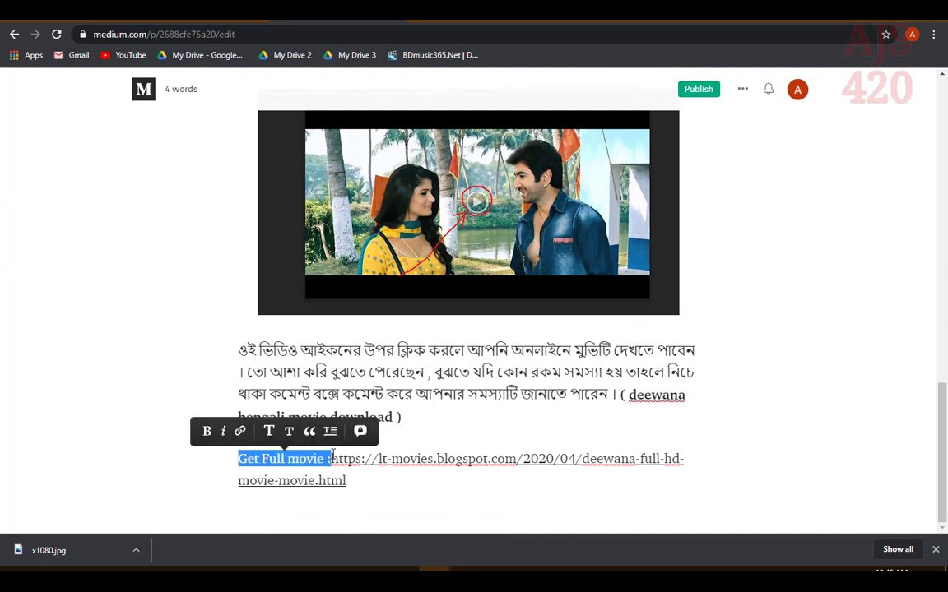
left_click(270, 430)
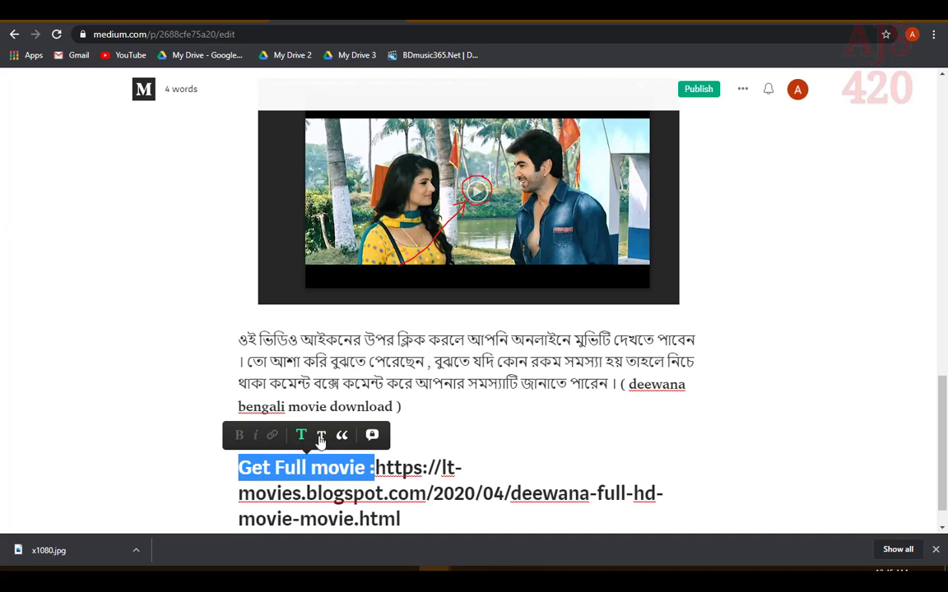
left_click(321, 436)
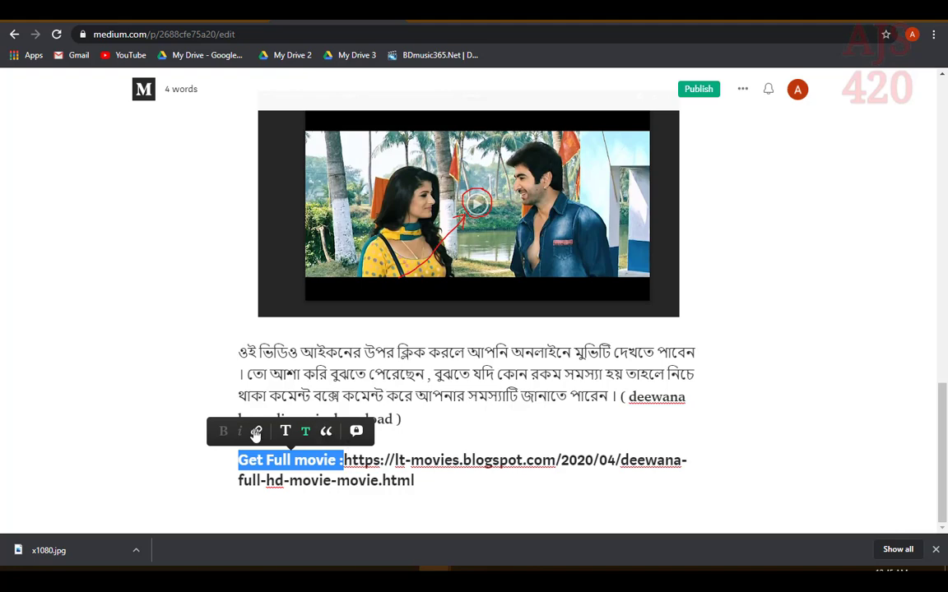
left_click(410, 460)
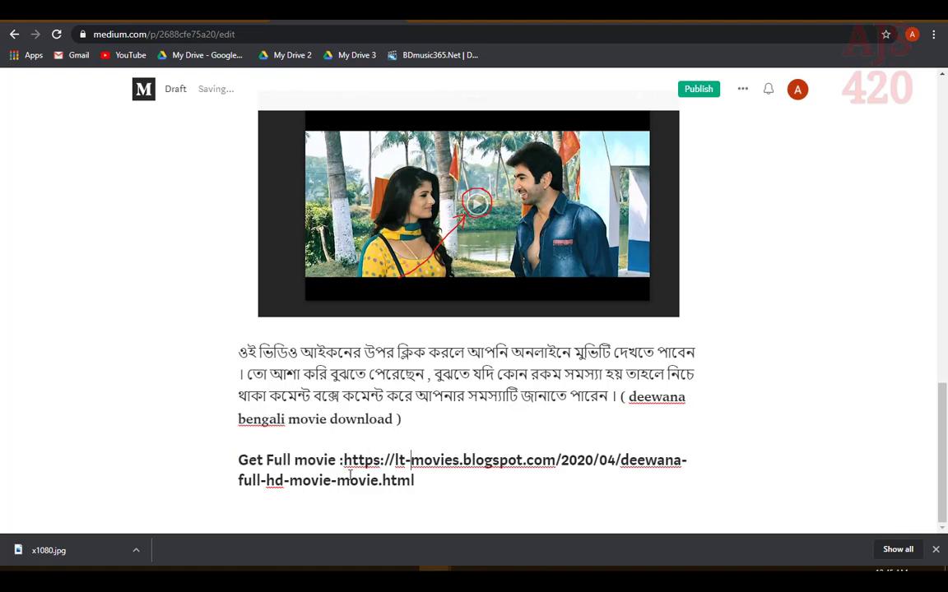
left_click(484, 274)
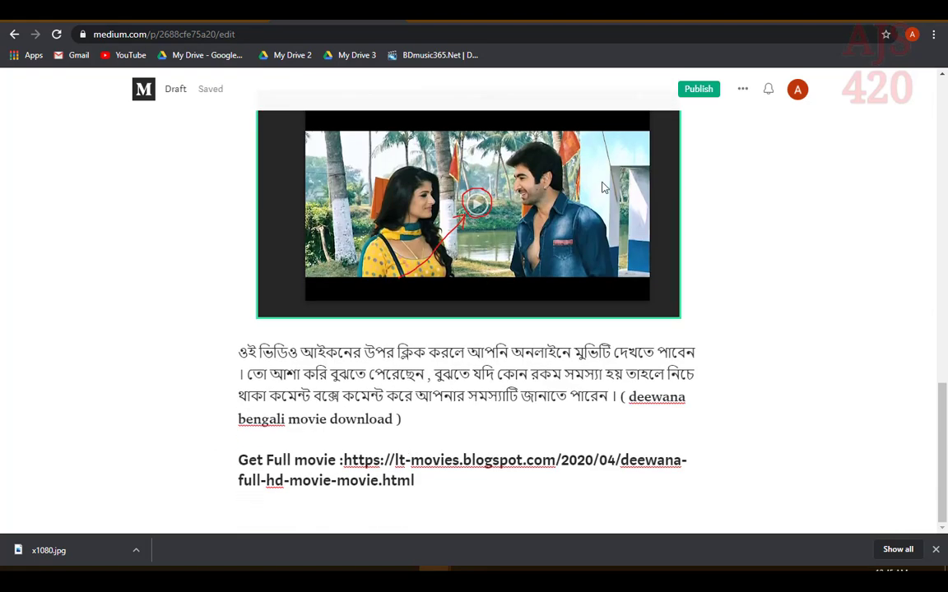
Step: Open the publish settings and add the tag 'Deewana' copied from the title
left_click(693, 89)
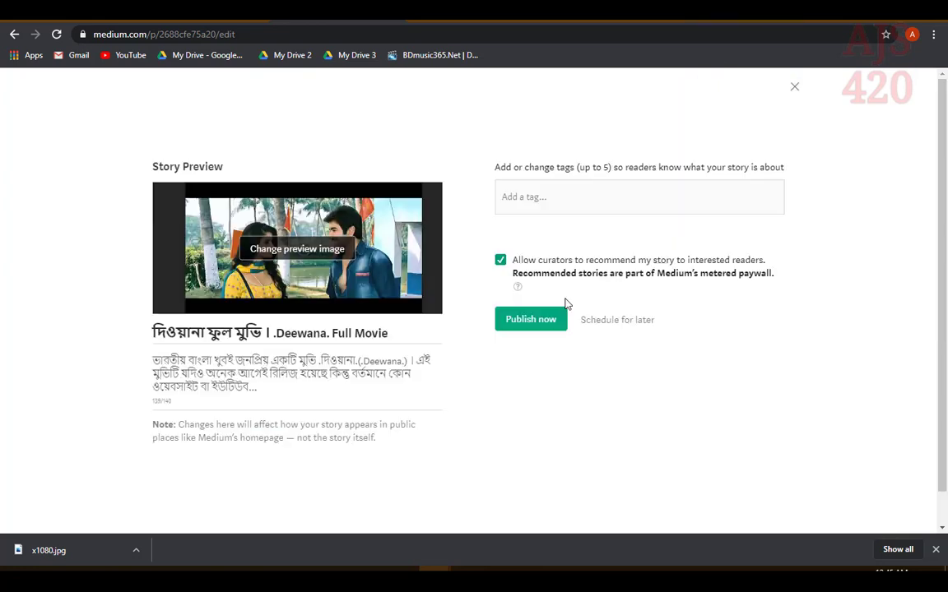
left_click_drag(593, 168, 613, 169)
left_click(593, 206)
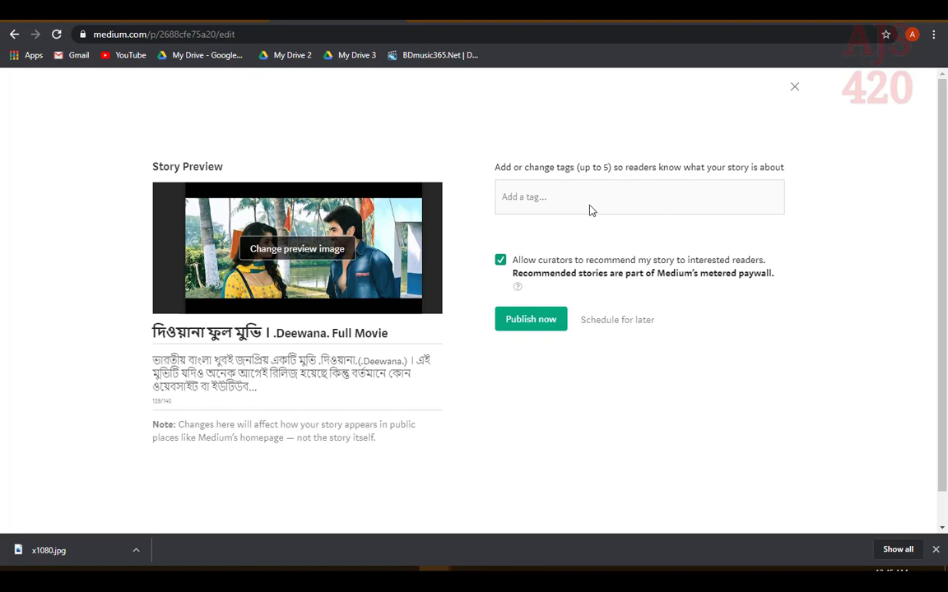
double_click(309, 334)
key("ctrl+c")
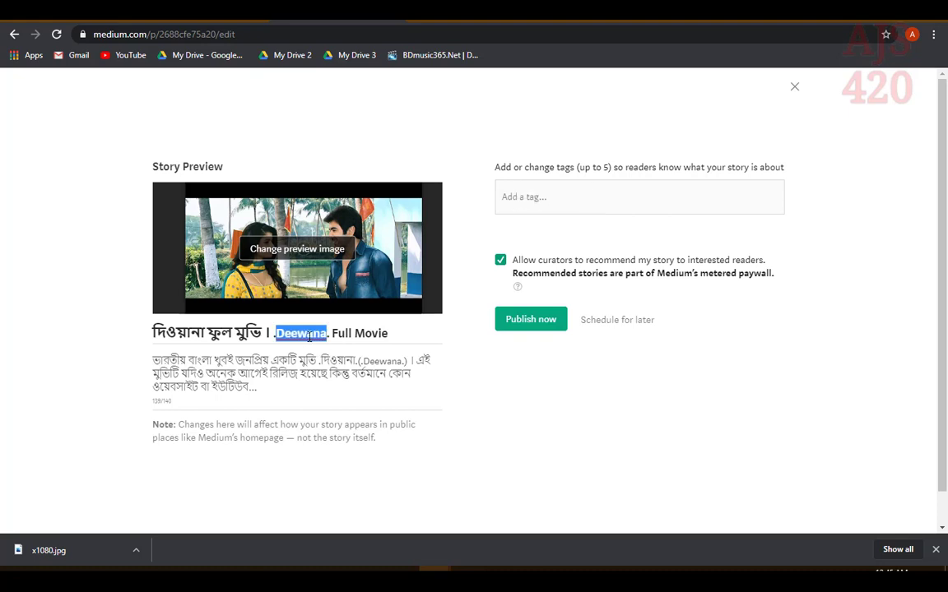
left_click(520, 197)
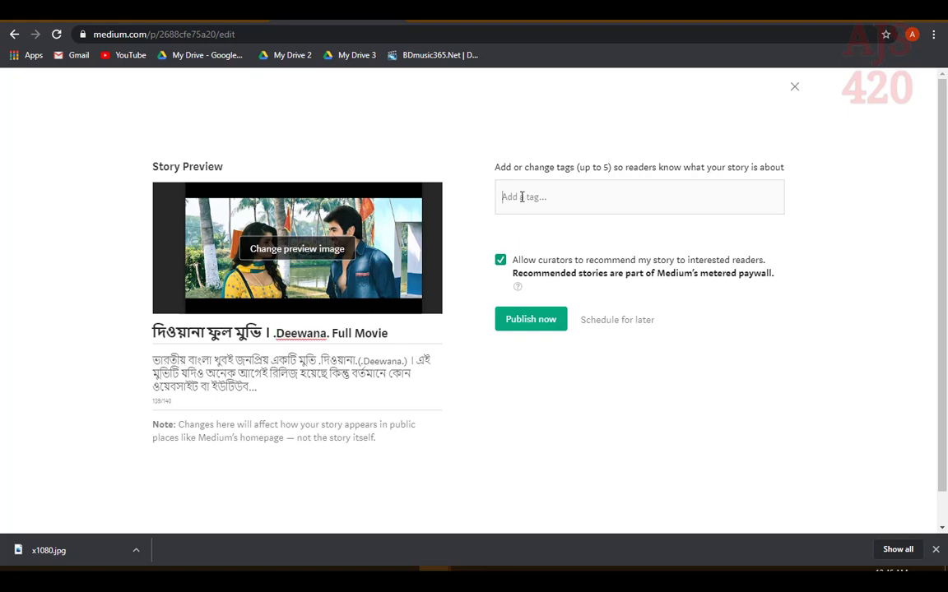
key("ctrl+v")
key("Return")
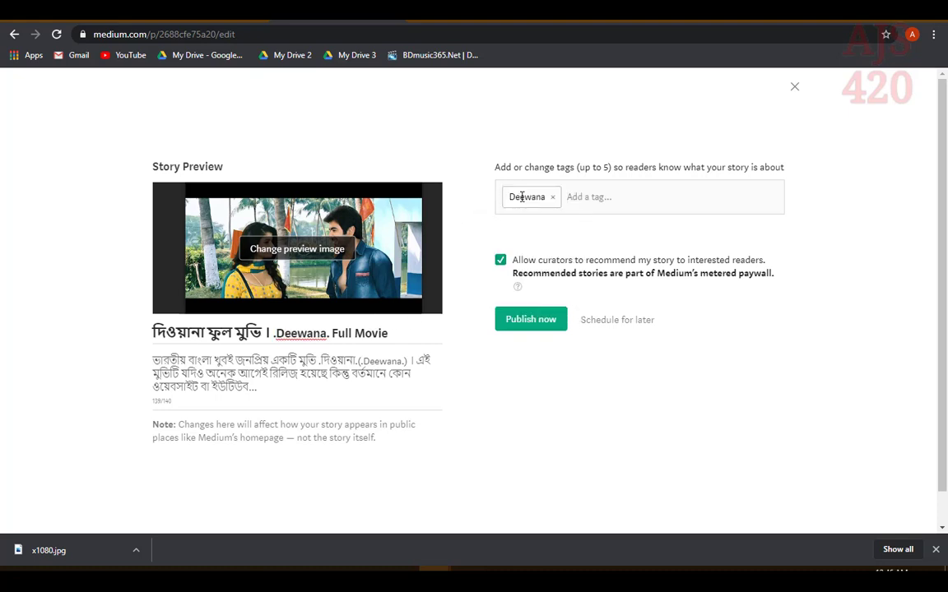
Step: Add the tags 'Deewana full movie' and 'full movie'
key("ctrl+v")
type("full movie")
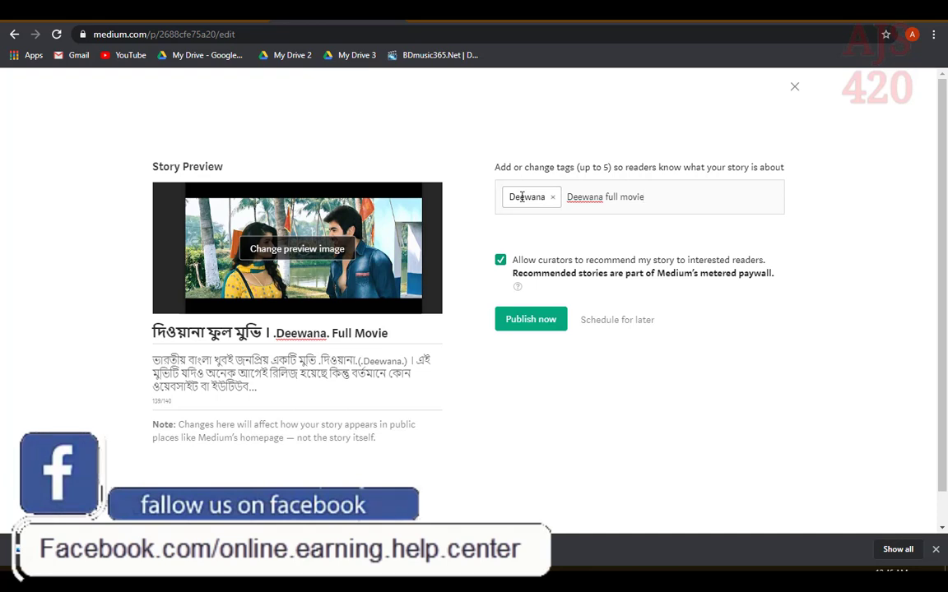
key("Return")
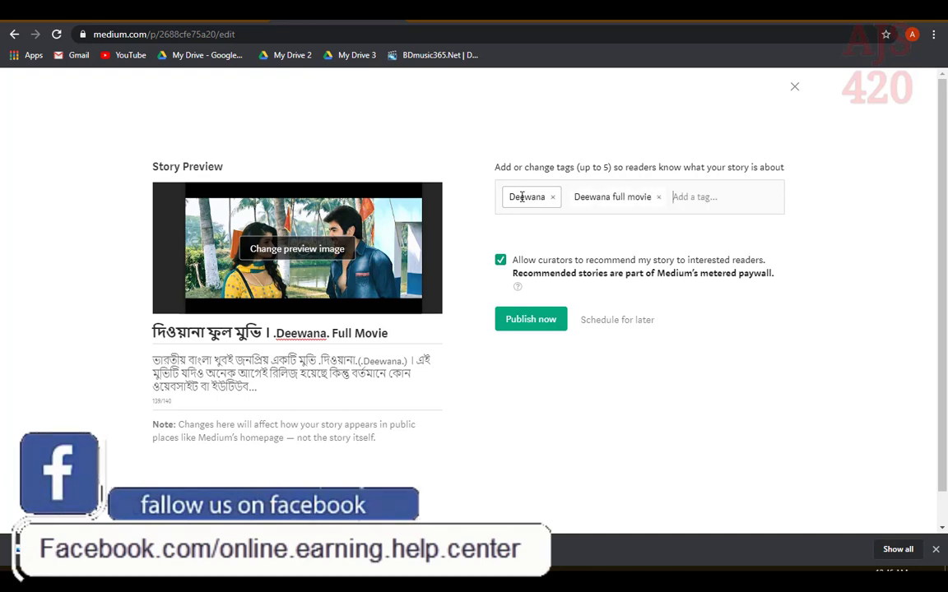
type("ful")
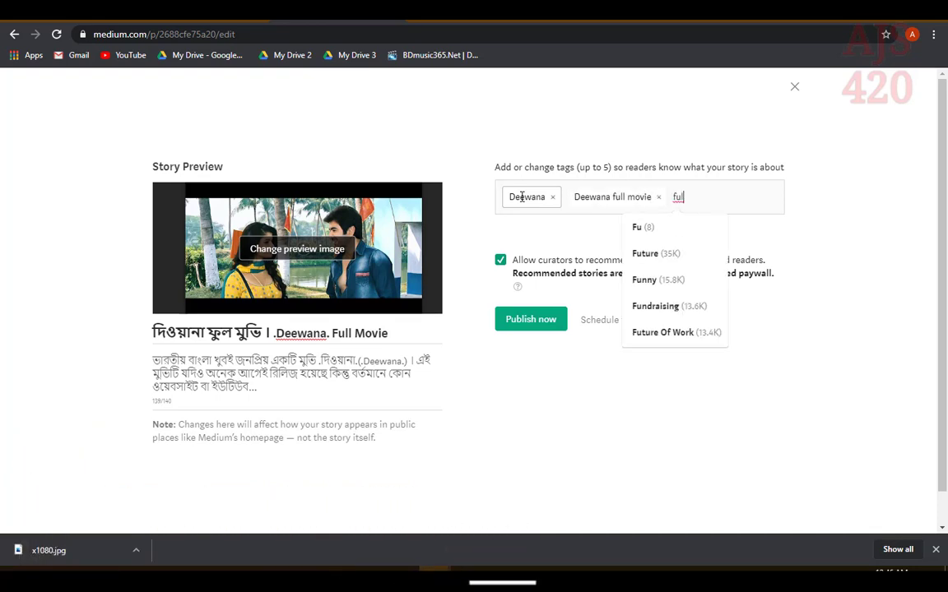
type("l movie")
key("Return")
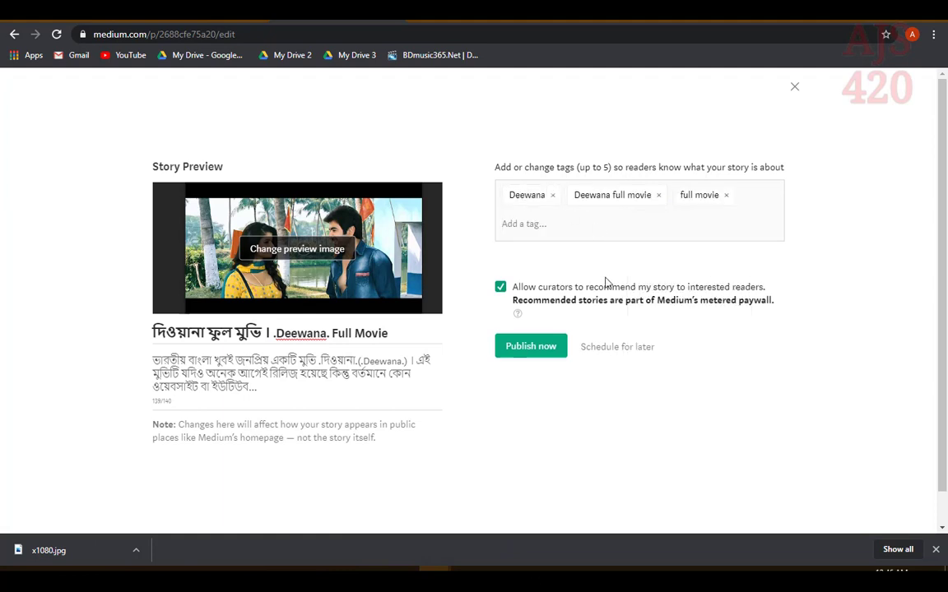
left_click(534, 354)
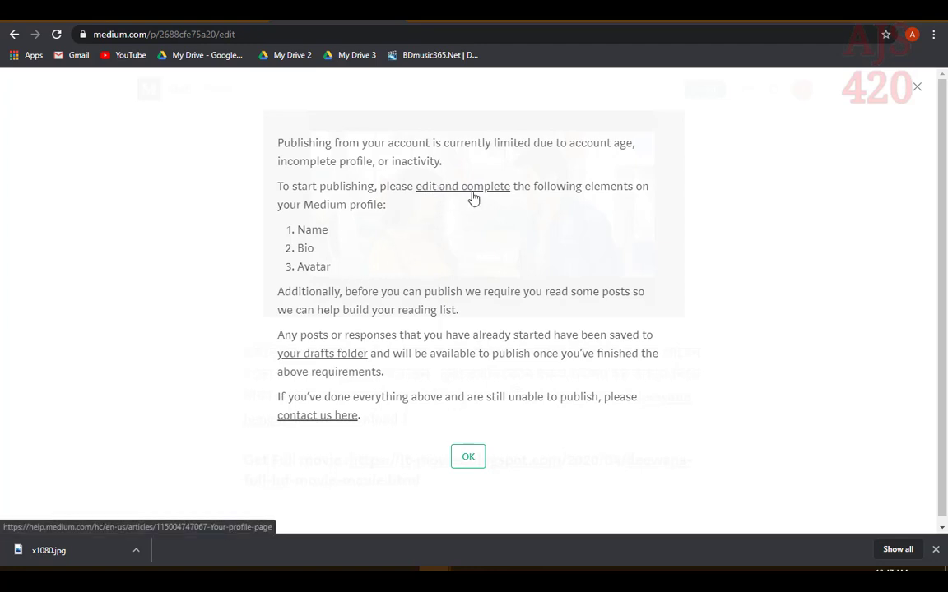
left_click(469, 459)
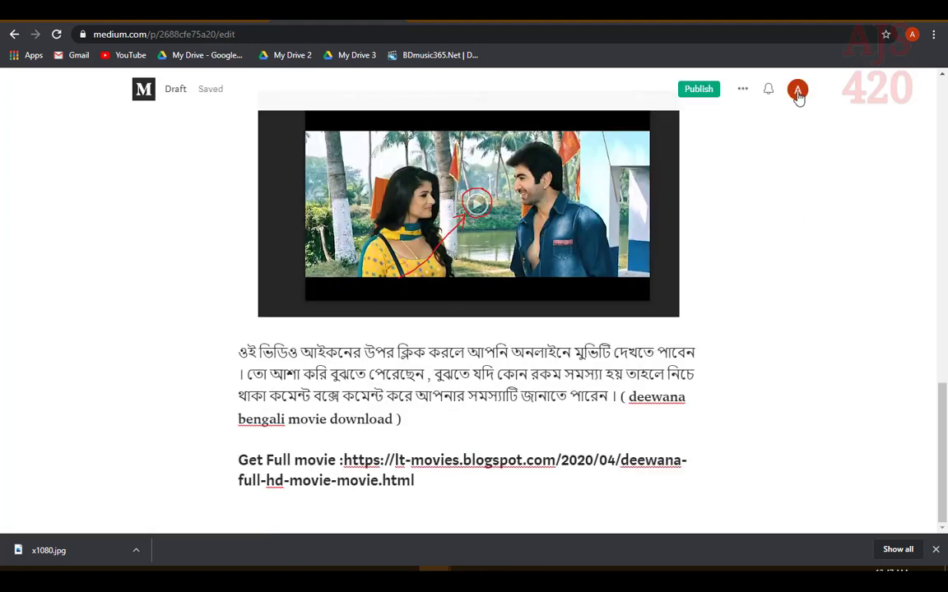
scroll(797, 93, "up", 10)
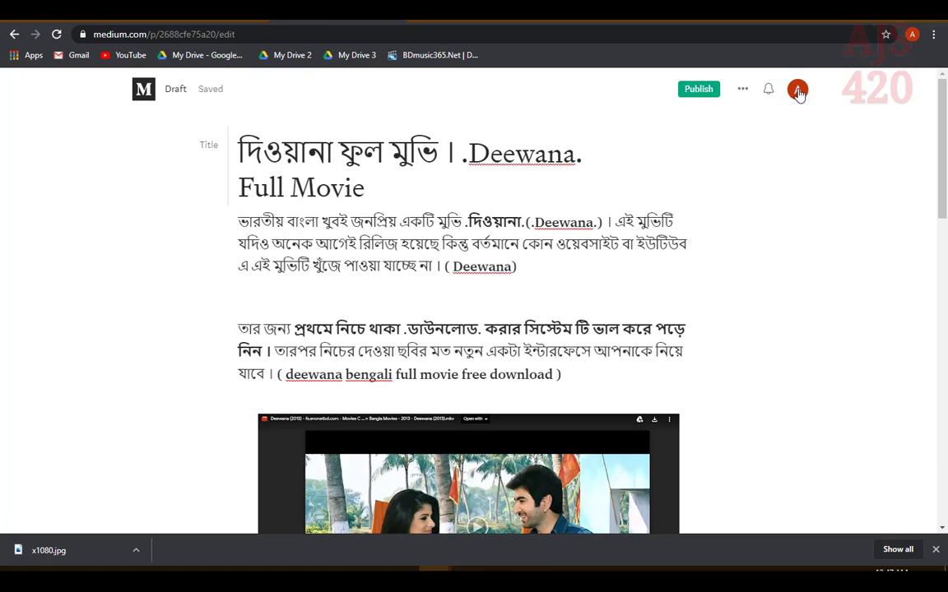
Step: Open Medium Settings from the avatar menu and scroll through the Email and Connections sections
left_click(797, 91)
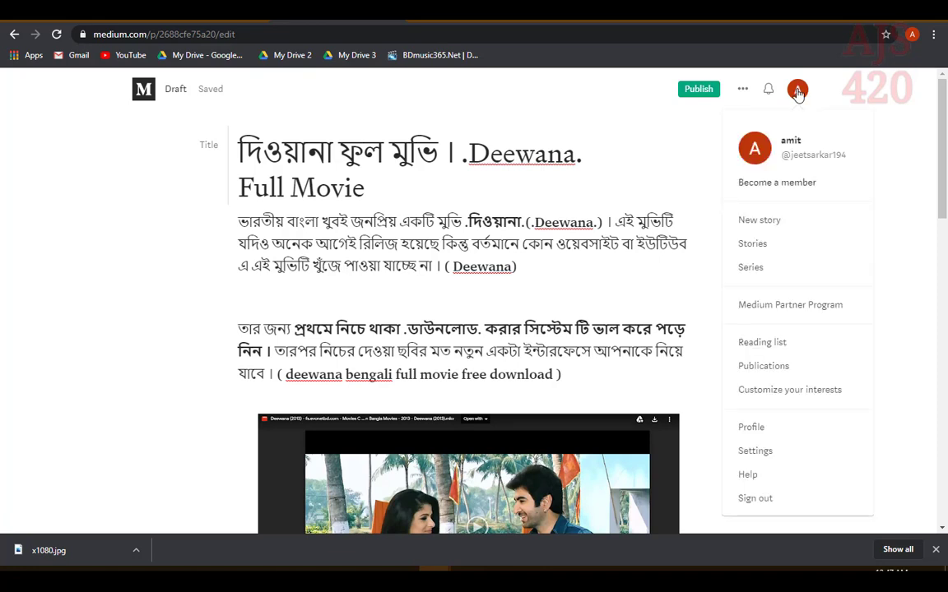
left_click(755, 451)
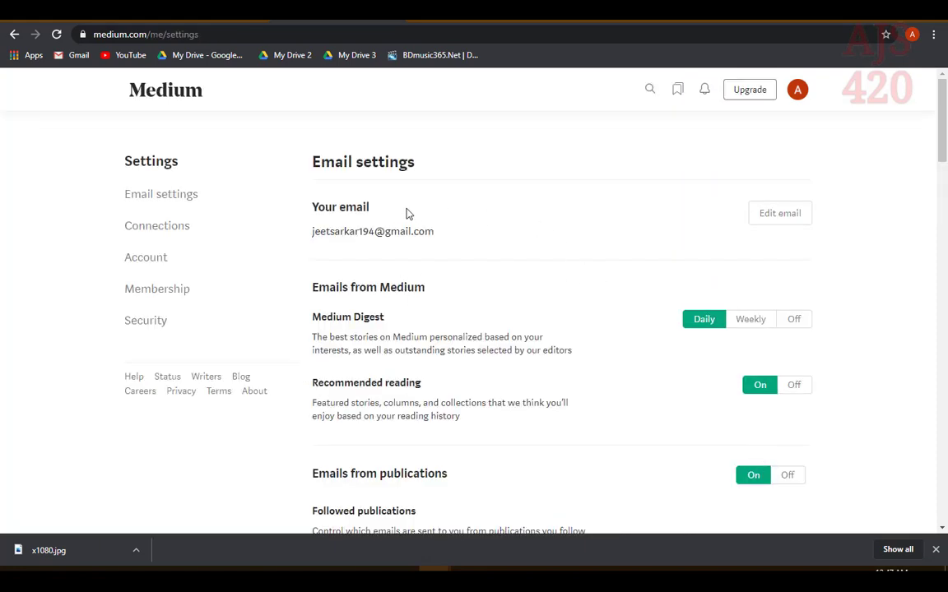
scroll(502, 305, "down", 1)
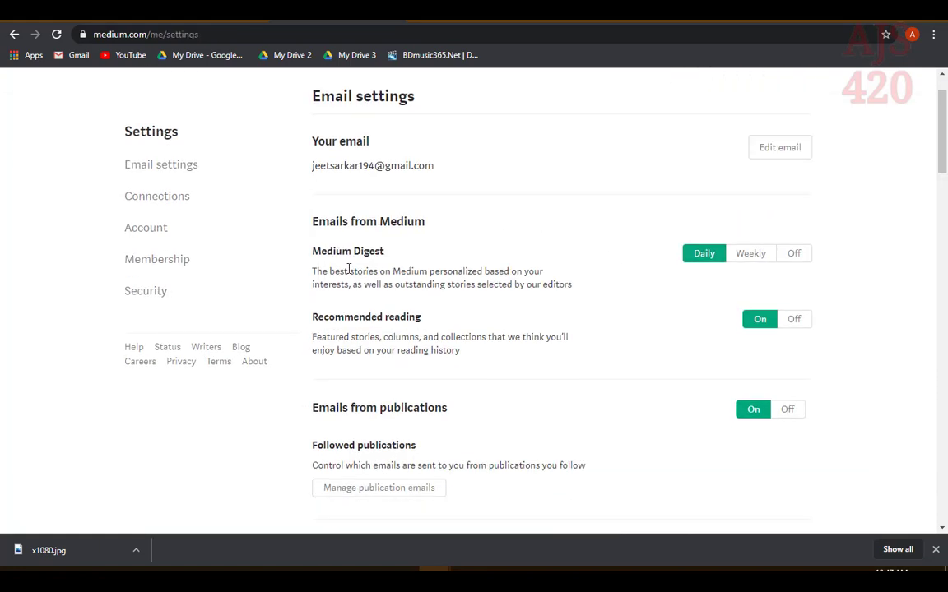
scroll(607, 277, "down", 1)
scroll(401, 342, "down", 6)
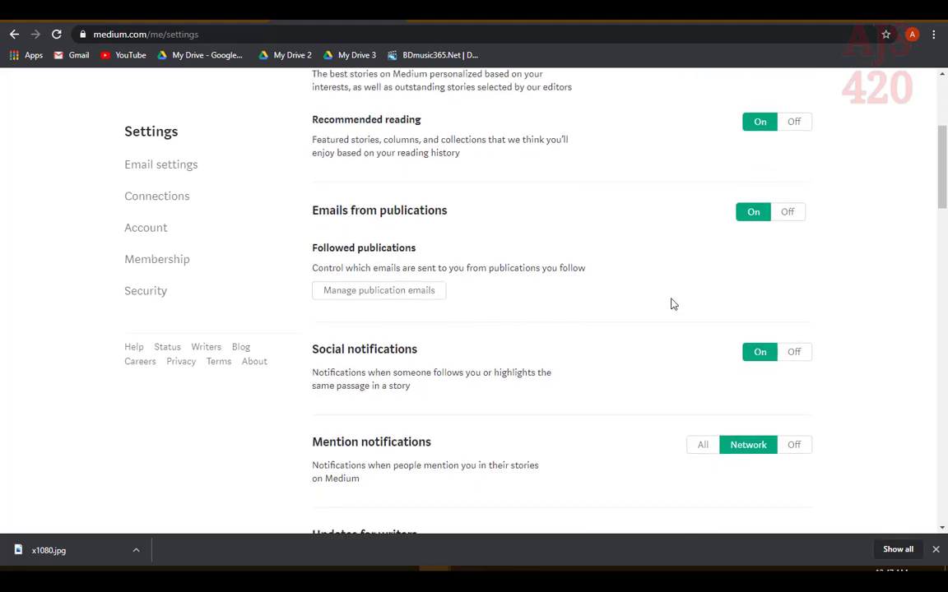
scroll(394, 408, "down", 4)
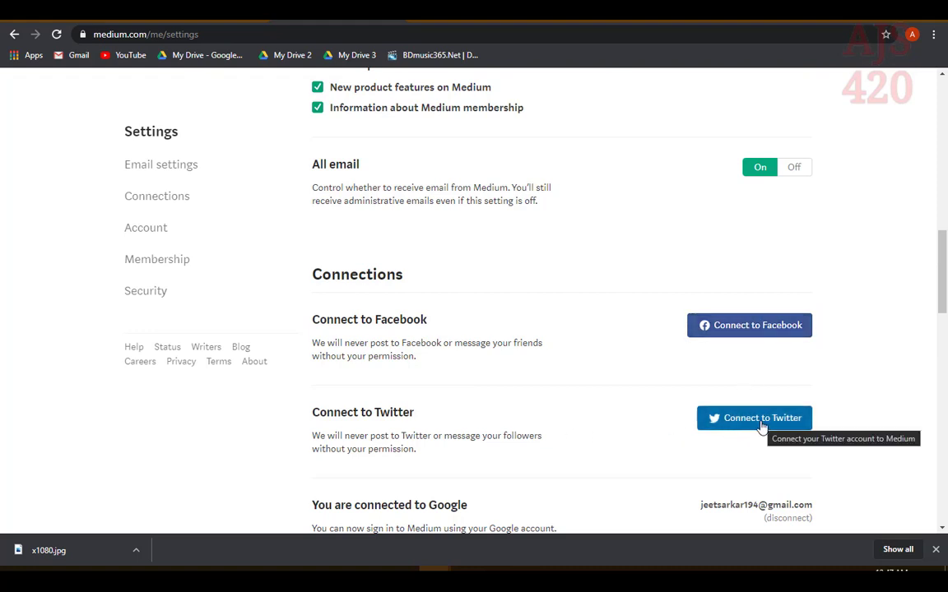
scroll(563, 406, "down", 3)
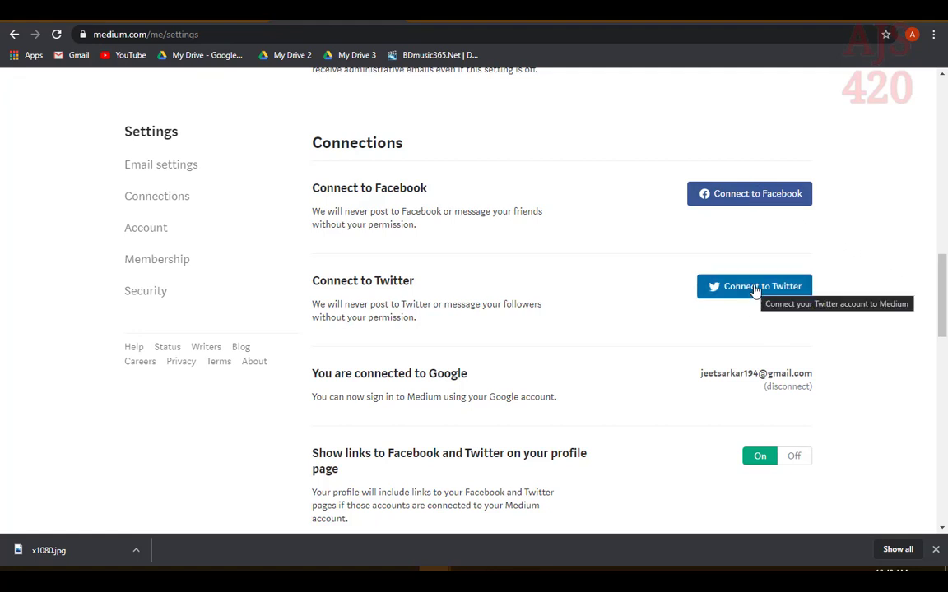
Step: Scroll back up and switch to the other Medium window showing the established account's feed
scroll(688, 267, "up", 5)
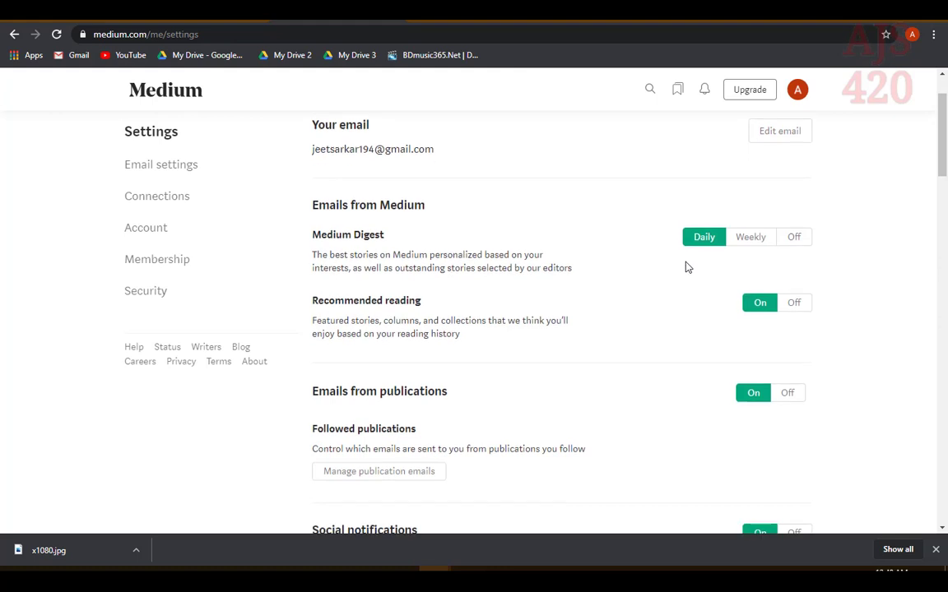
scroll(688, 268, "up", 1)
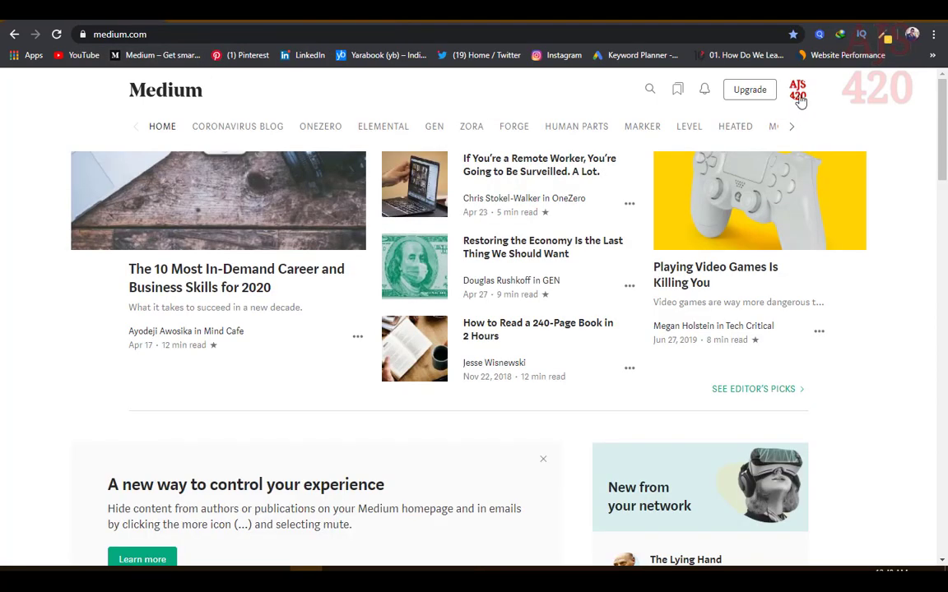
left_click(797, 94)
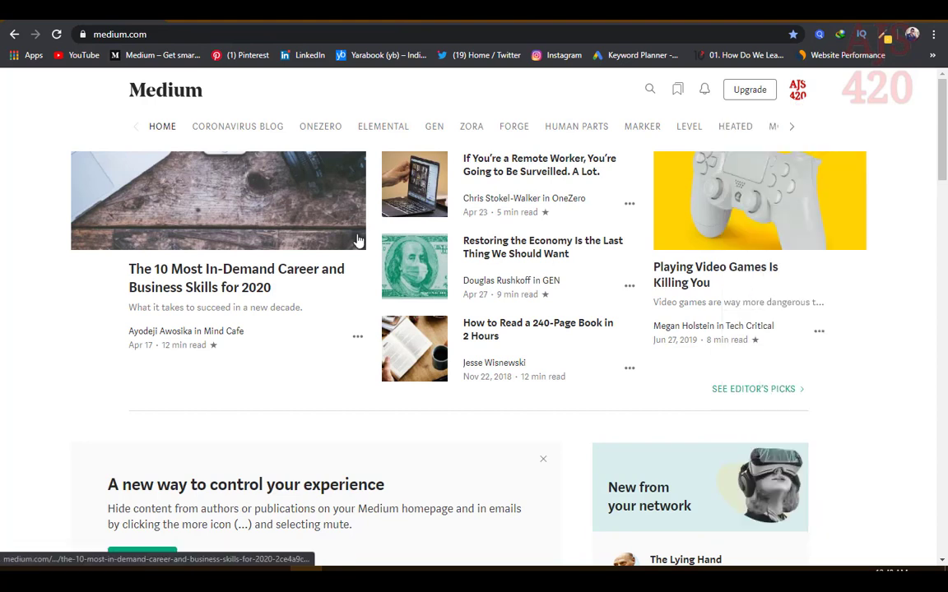
Step: Open the new account's Settings from the avatar menu and view the Email settings
mouse_move(400, 364)
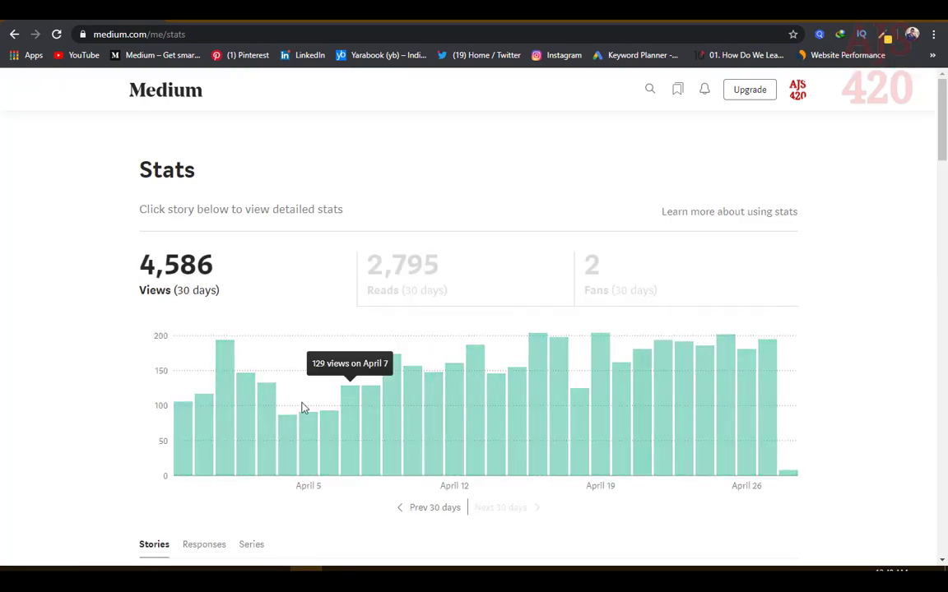
left_click(796, 93)
left_click(767, 482)
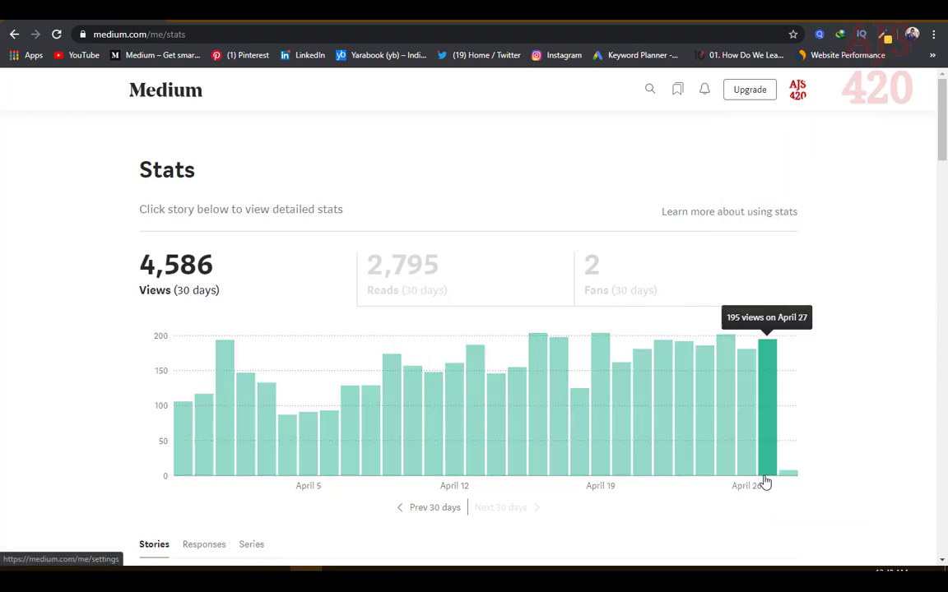
scroll(786, 451, "down", 5)
scroll(785, 452, "down", 6)
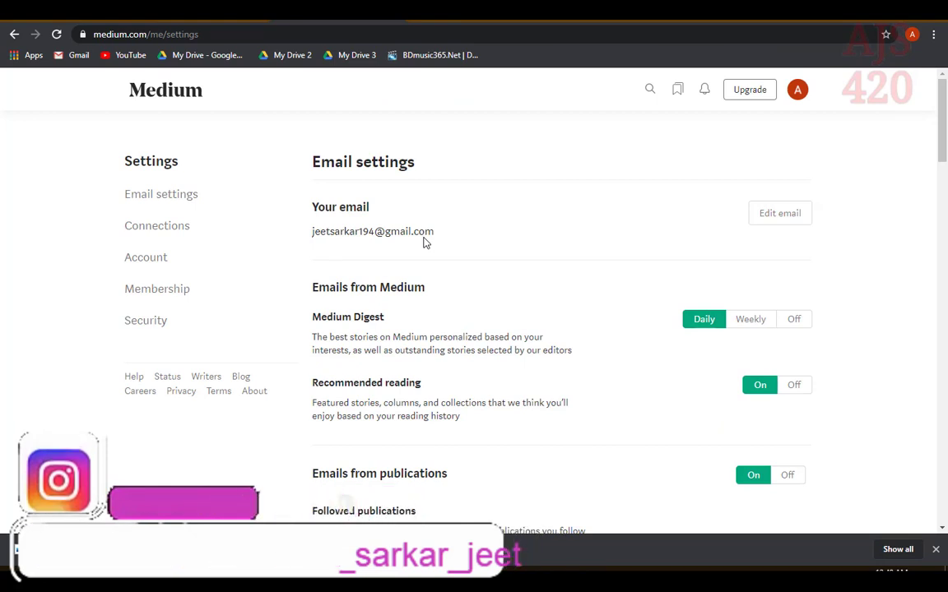
Step: Re-run the 'yarabook' Google search and open the top yarabook.com result
left_click(392, 25)
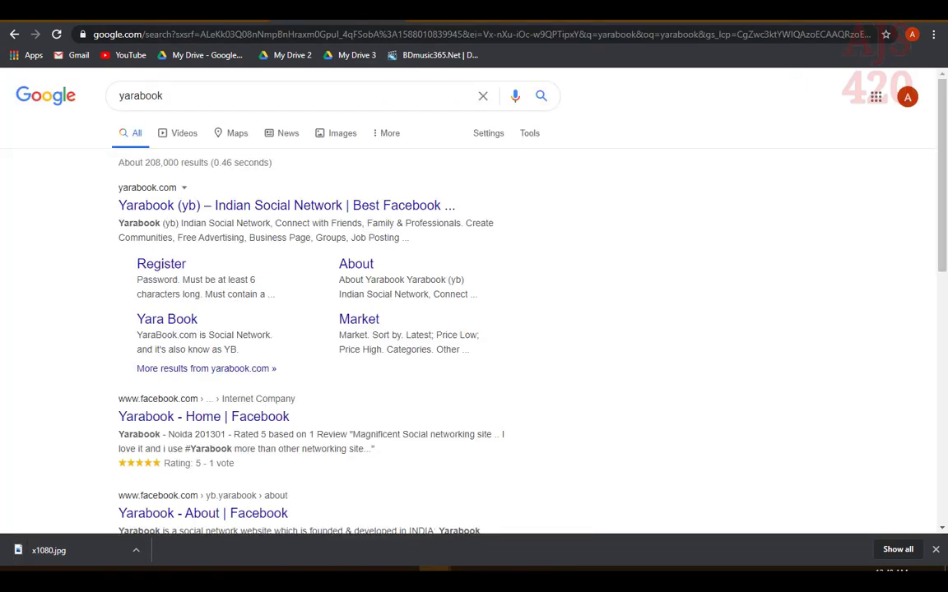
double_click(137, 91)
left_click(176, 94)
left_click_drag(176, 94, 125, 97)
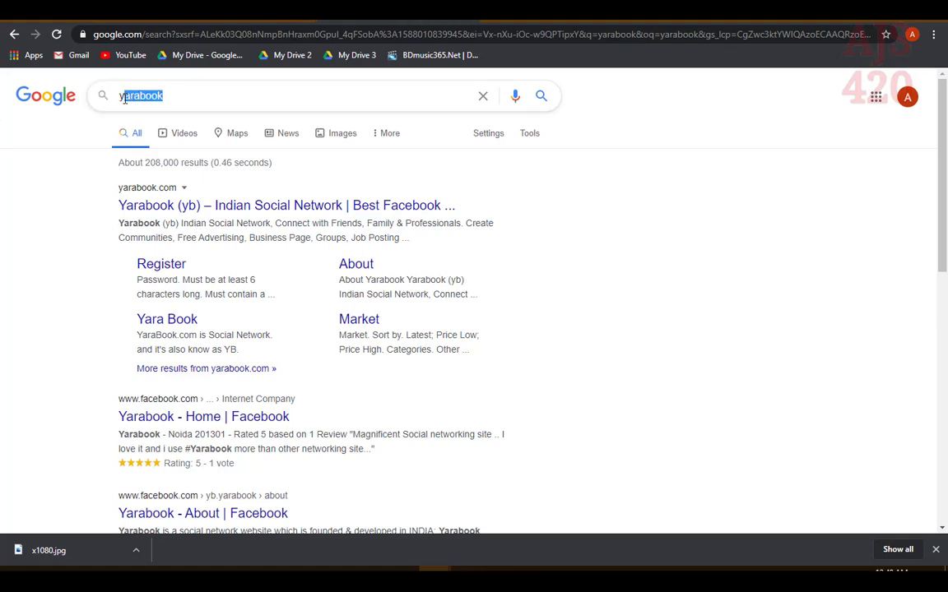
key("Return")
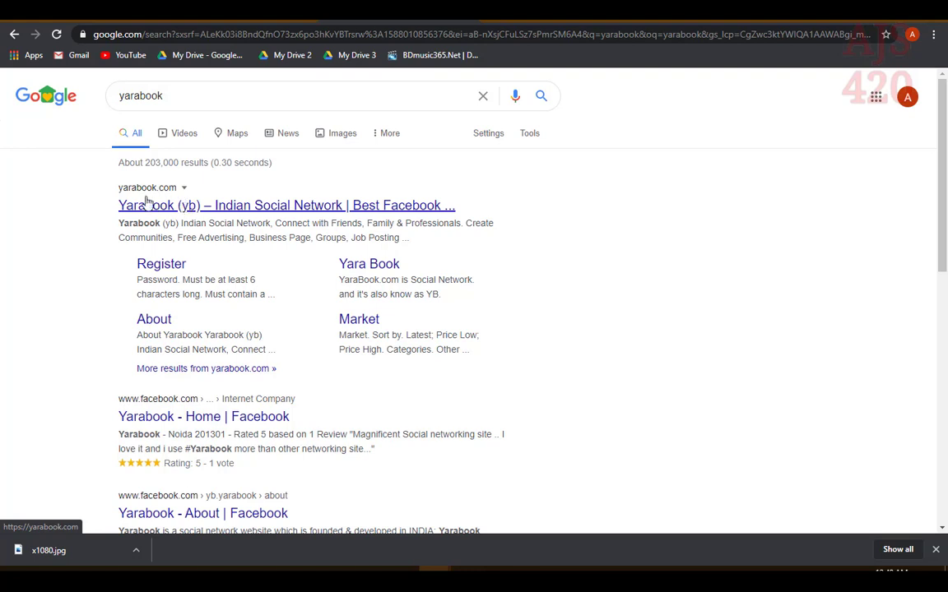
left_click(154, 213)
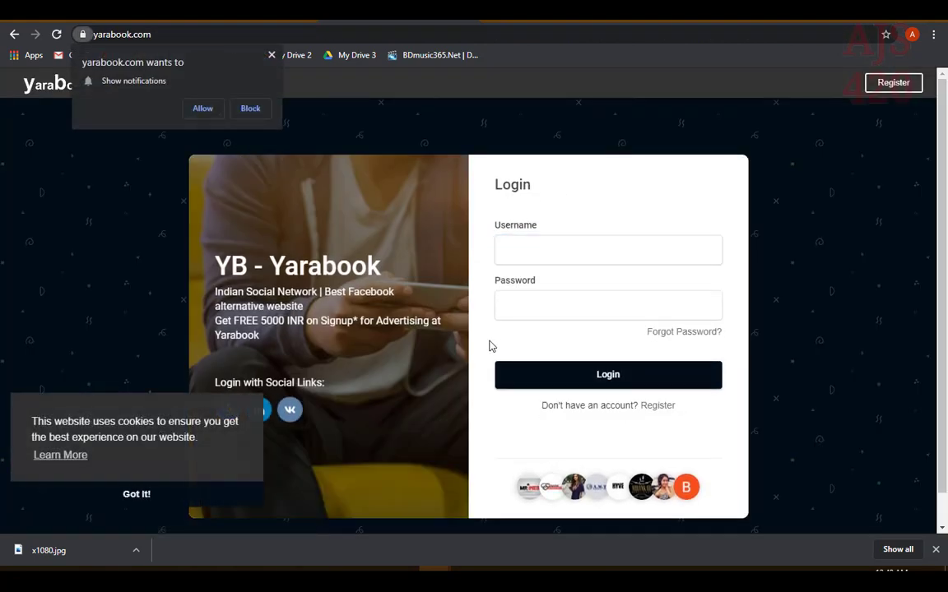
Step: Go to Yarabook's Register form and fill in the username, pasted e-mail and password
left_click(522, 250)
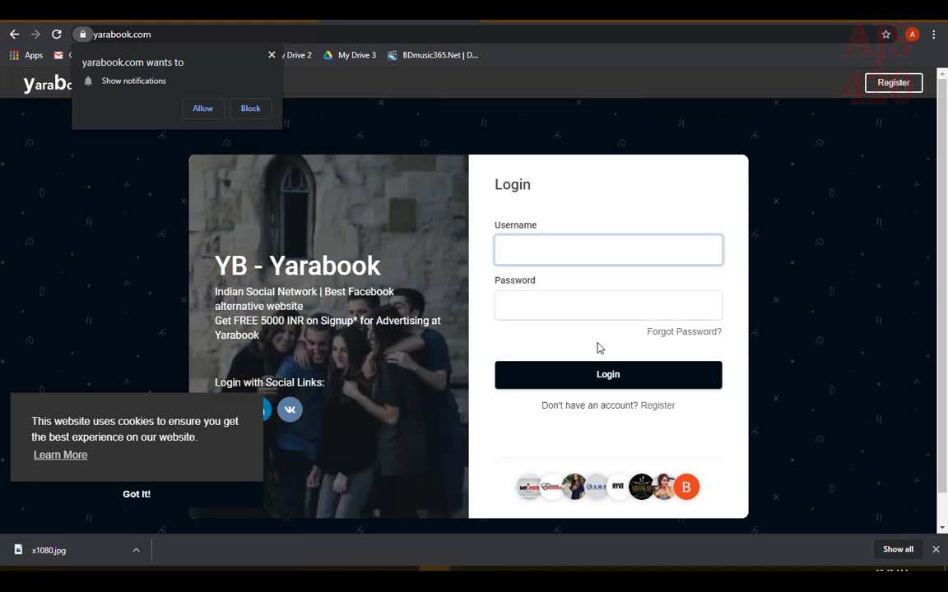
left_click(896, 83)
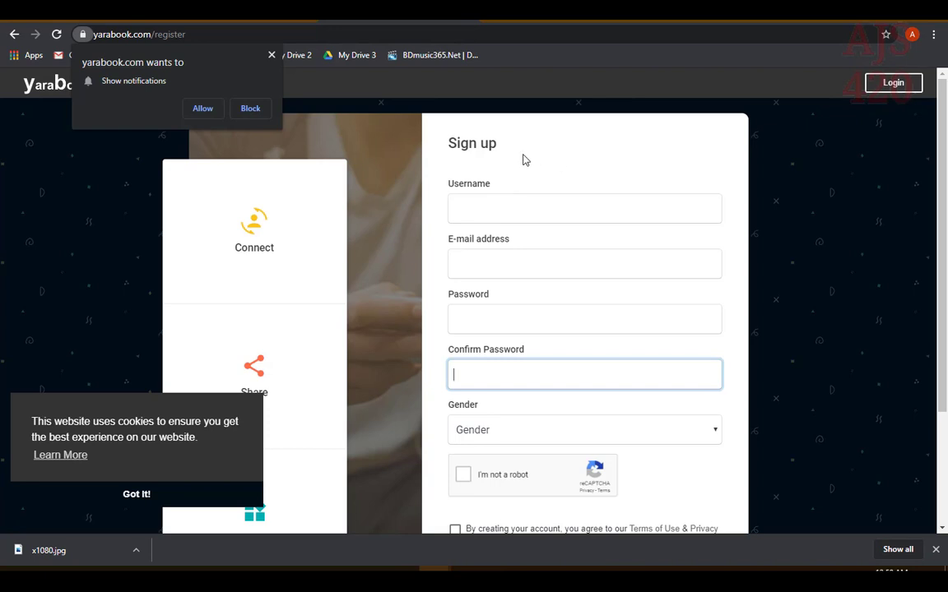
left_click(478, 211)
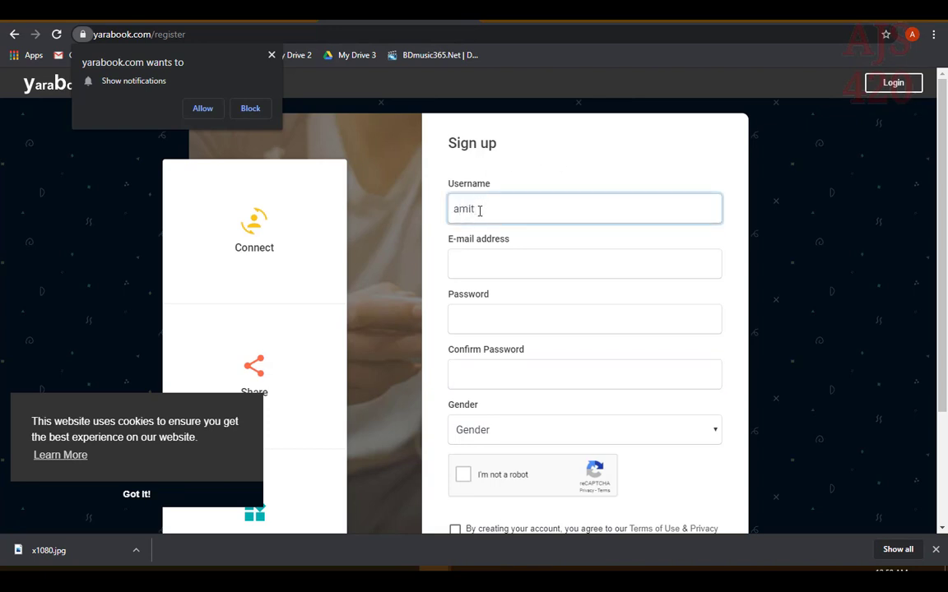
left_click(504, 269)
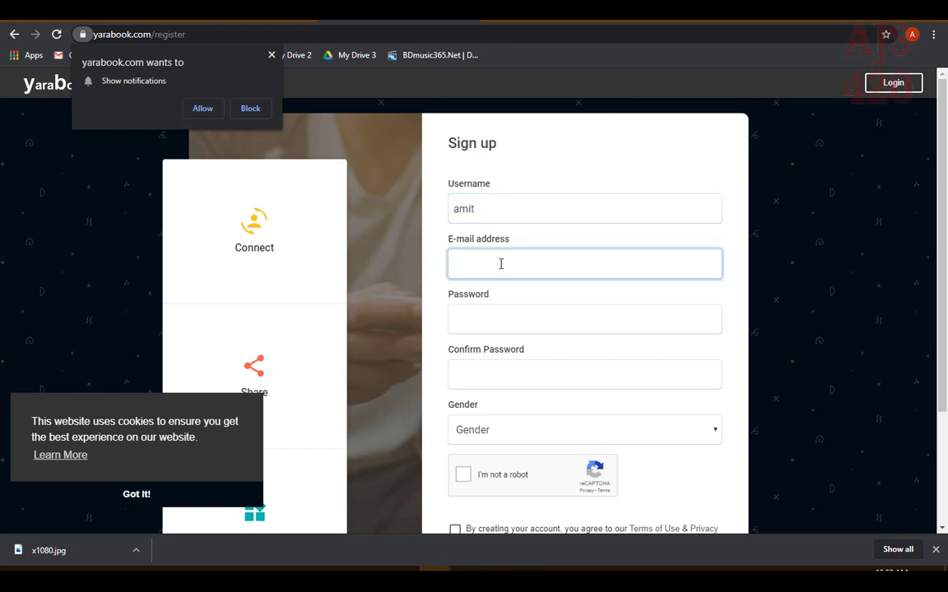
key("ctrl+v")
key("Tab")
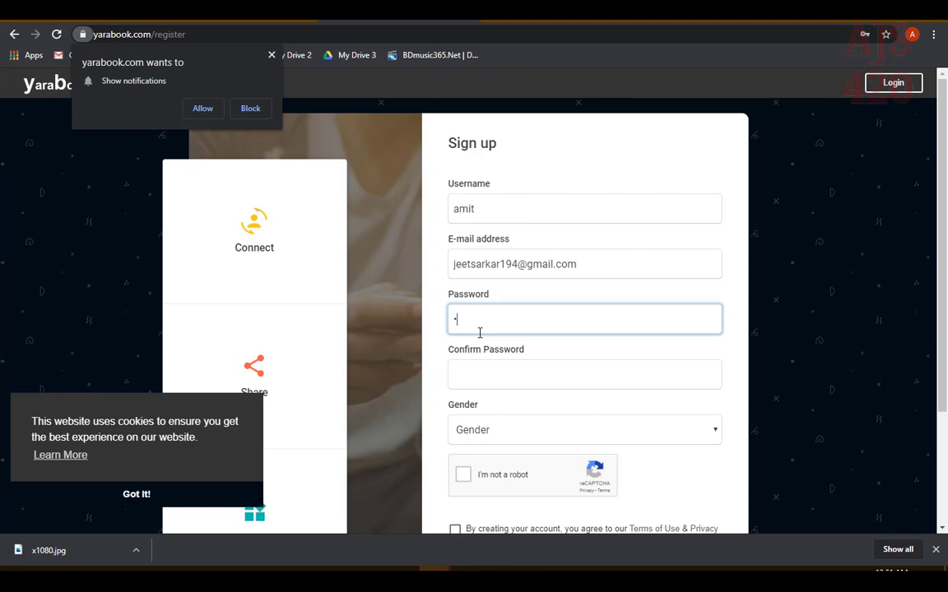
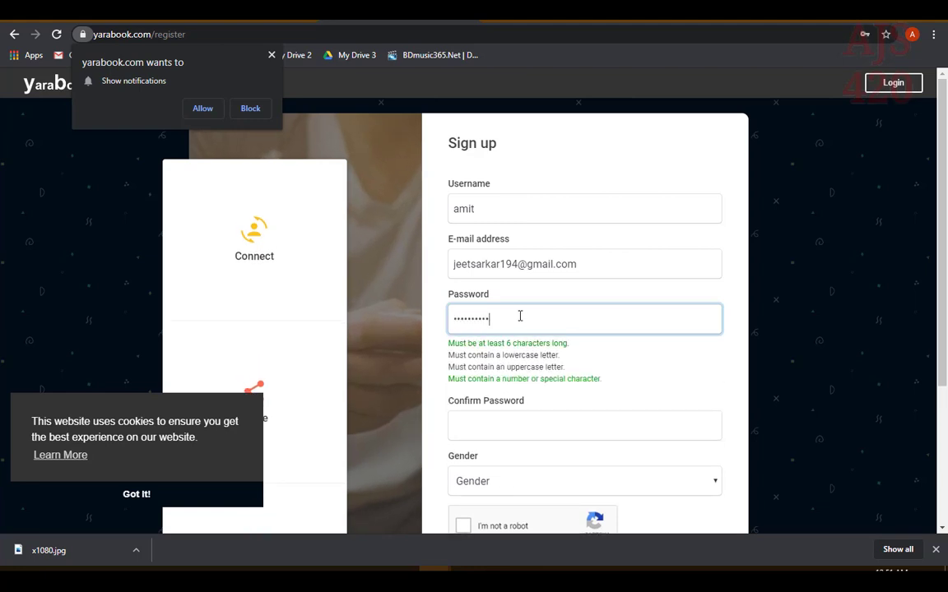
Step: Confirm the password, choose gender Male, pass reCAPTCHA, accept the terms and submit
left_click(478, 428)
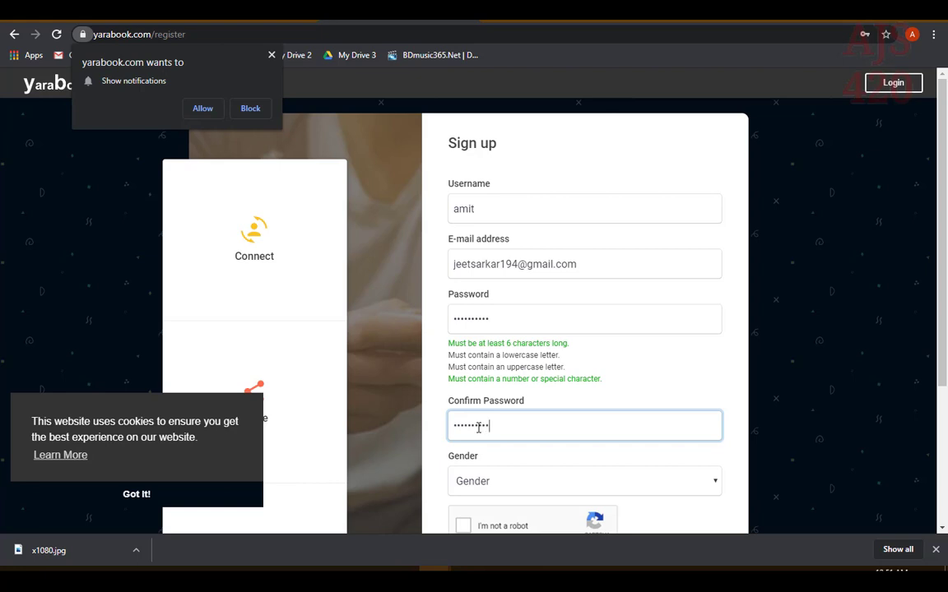
scroll(493, 377, "down", 2)
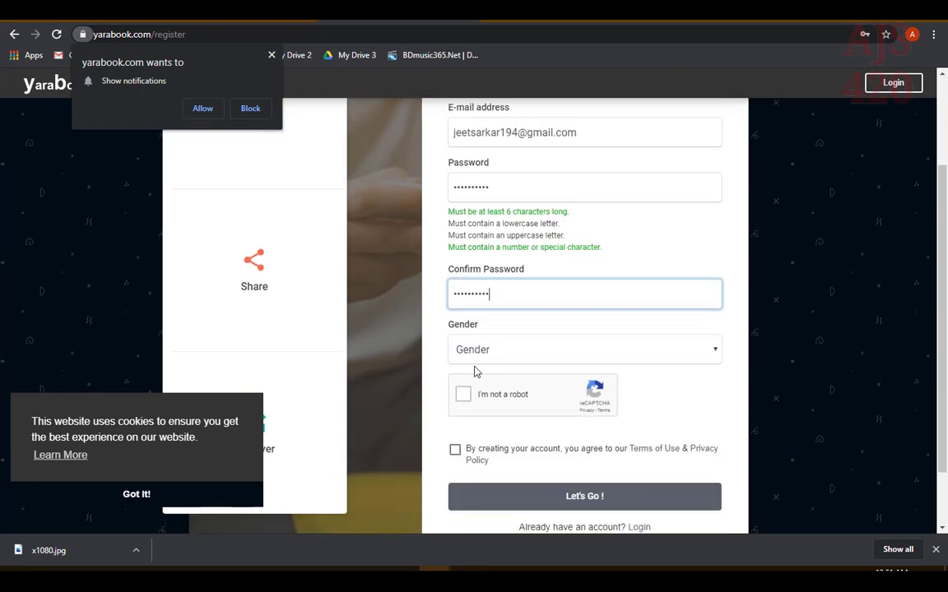
left_click(478, 353)
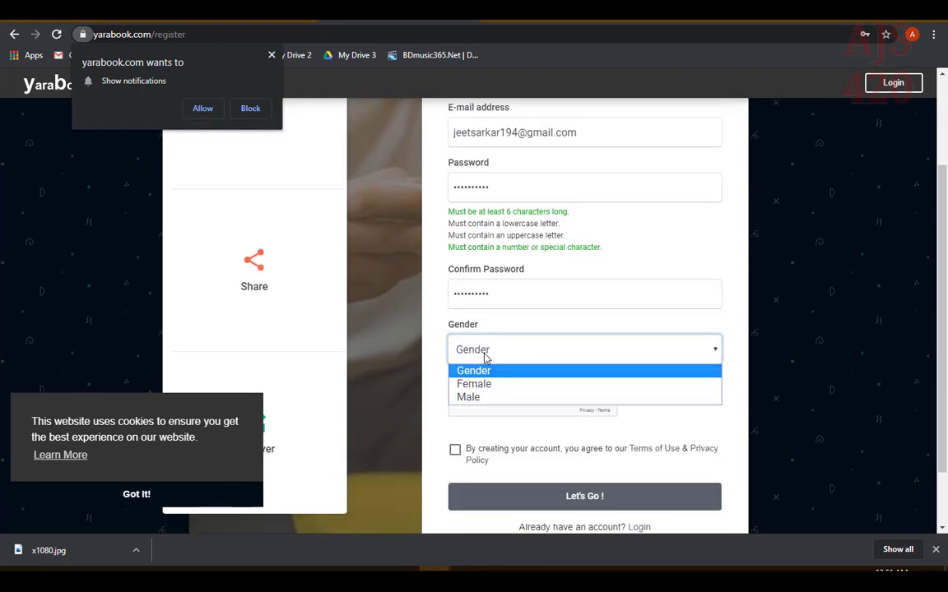
left_click(469, 397)
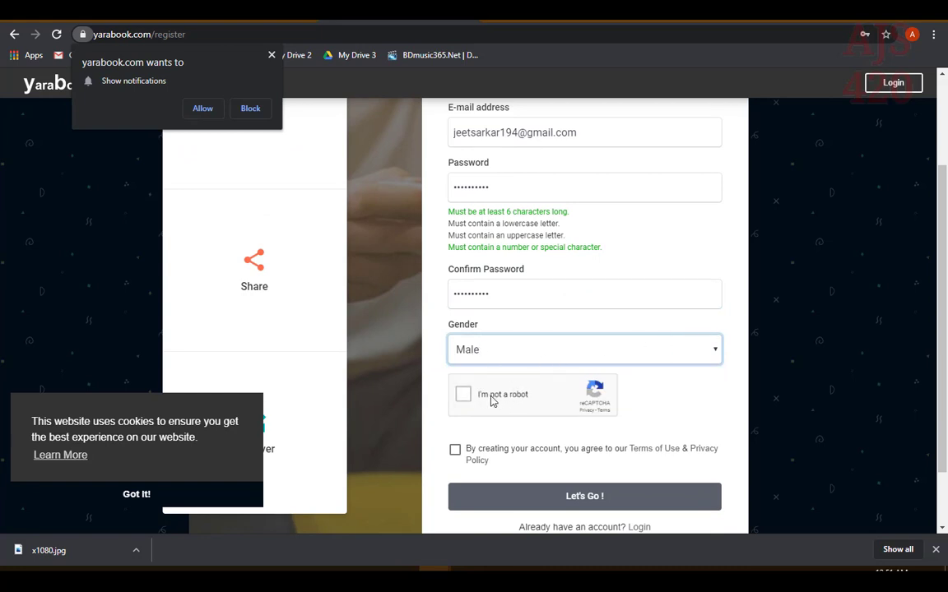
left_click(462, 396)
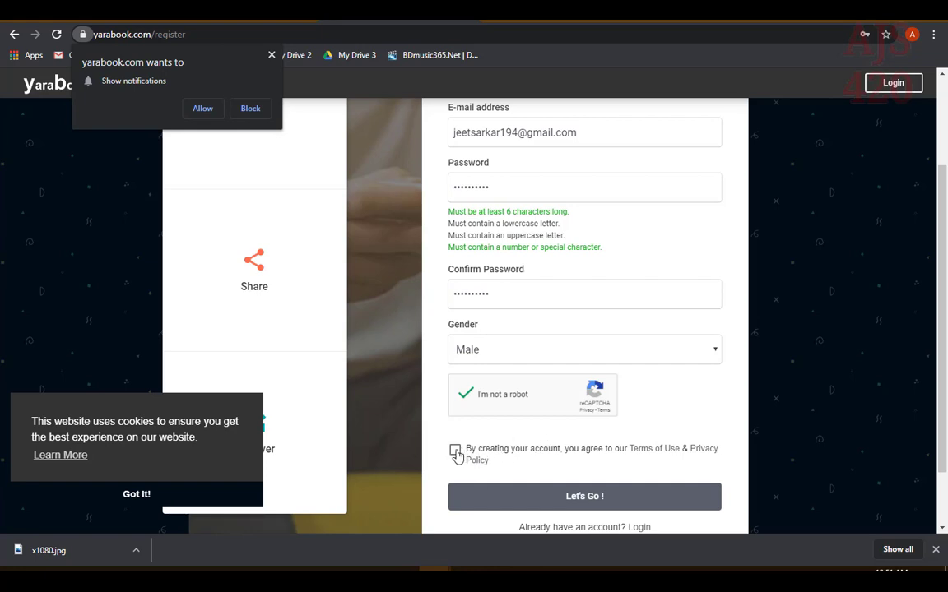
left_click(455, 451)
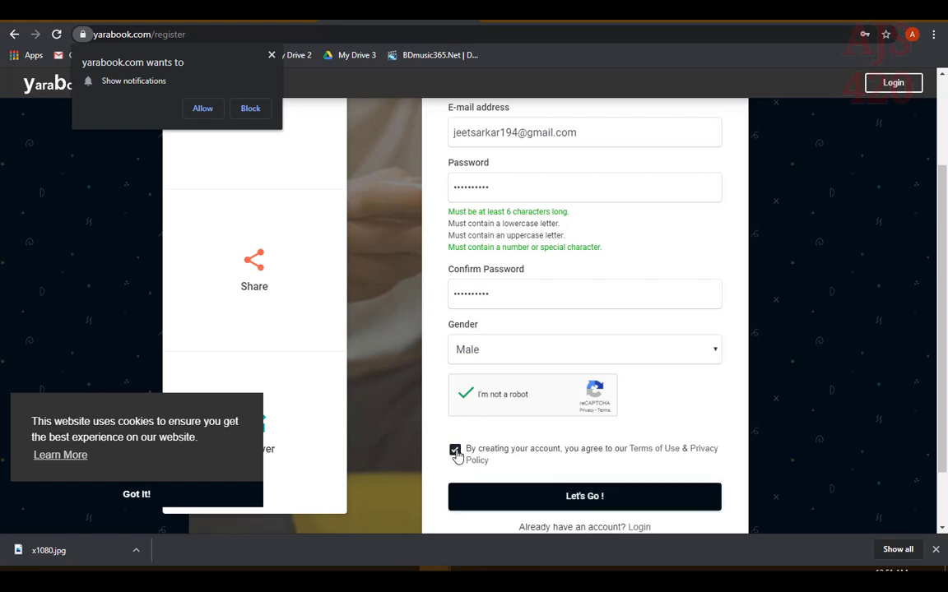
left_click(583, 497)
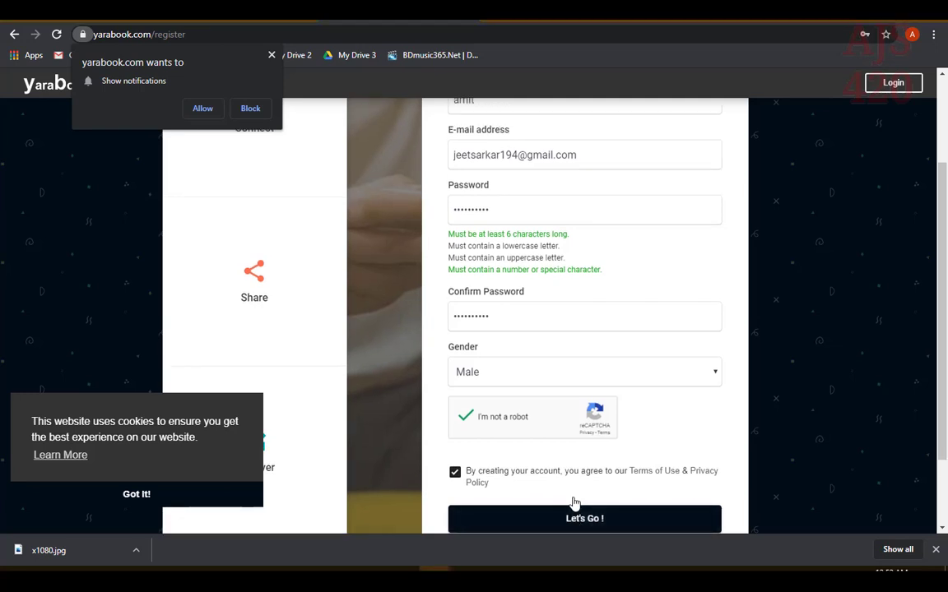
Step: Re-enter a password meeting the requirements in both Password and Confirm Password
scroll(575, 502, "down", 2)
scroll(581, 370, "up", 5)
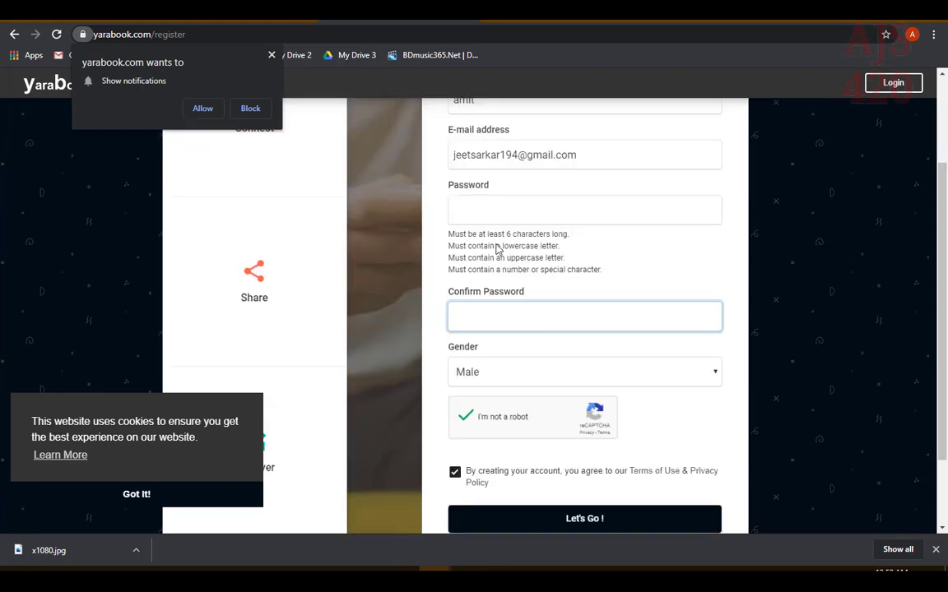
left_click(483, 201)
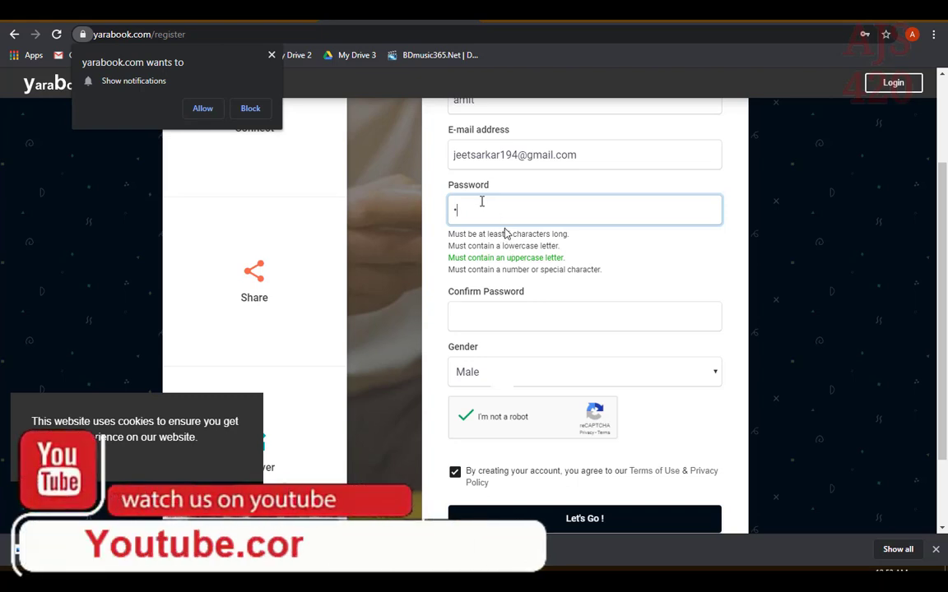
left_click_drag(505, 234, 526, 236)
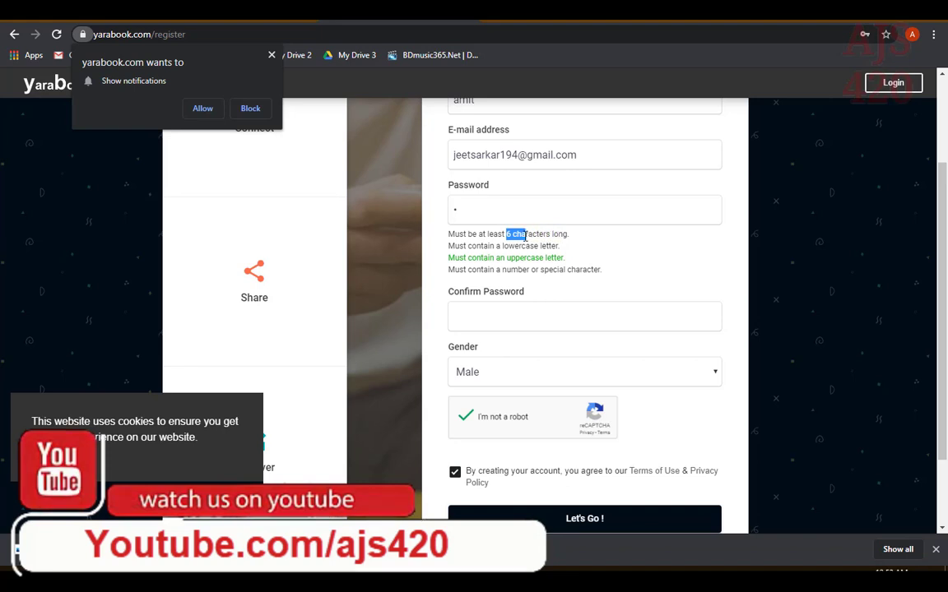
left_click(494, 220)
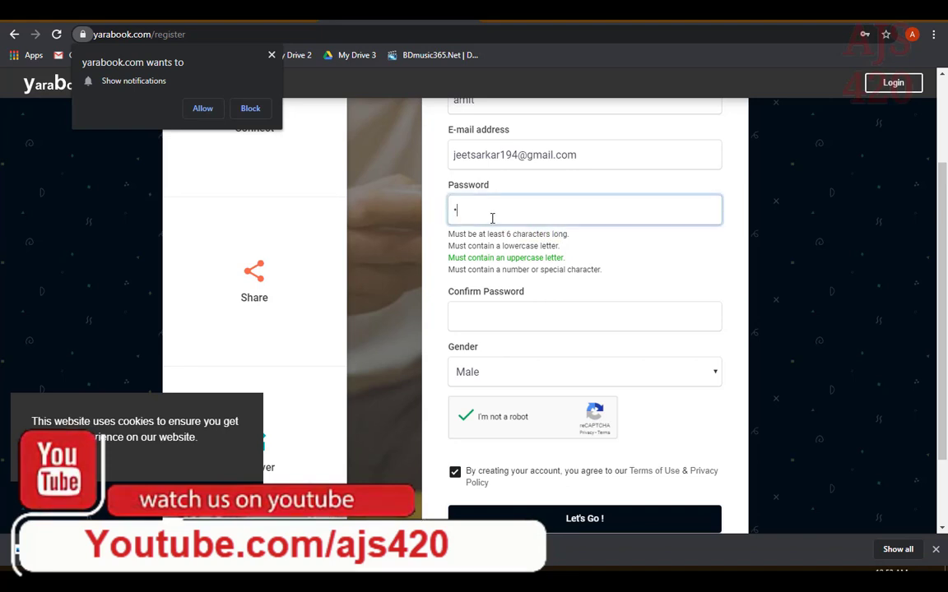
scroll(493, 247, "up", 1)
left_click(498, 378)
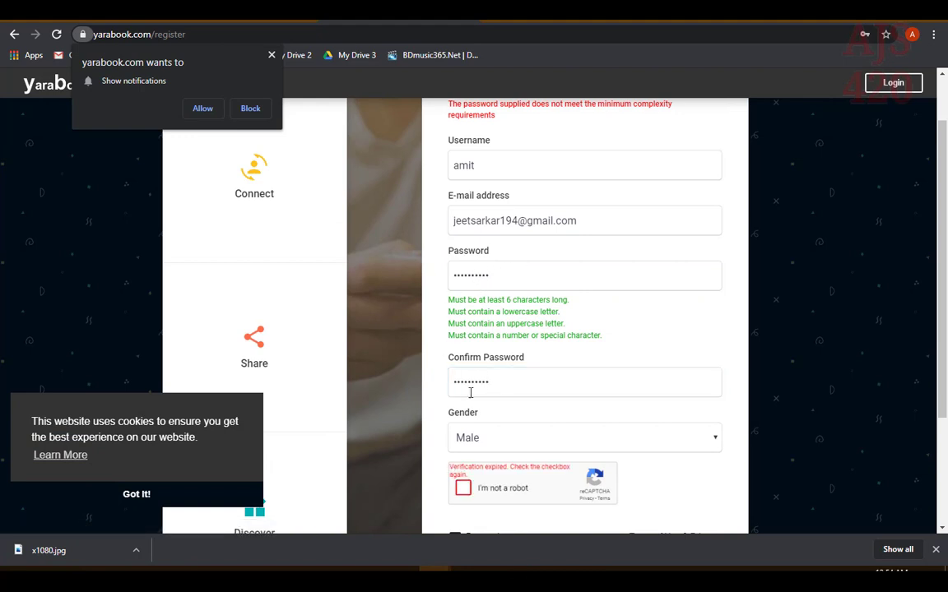
left_click_drag(529, 382, 445, 383)
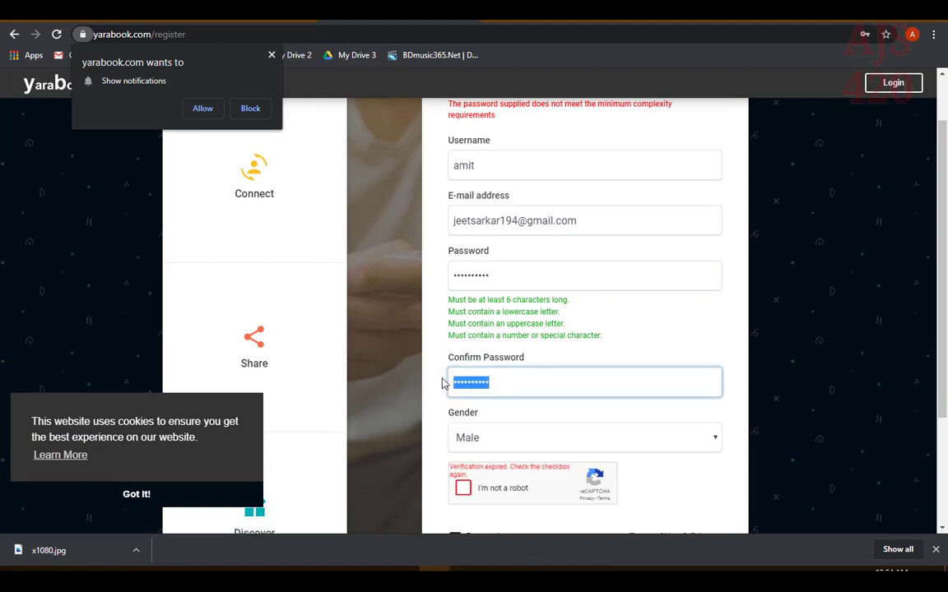
left_click(531, 381)
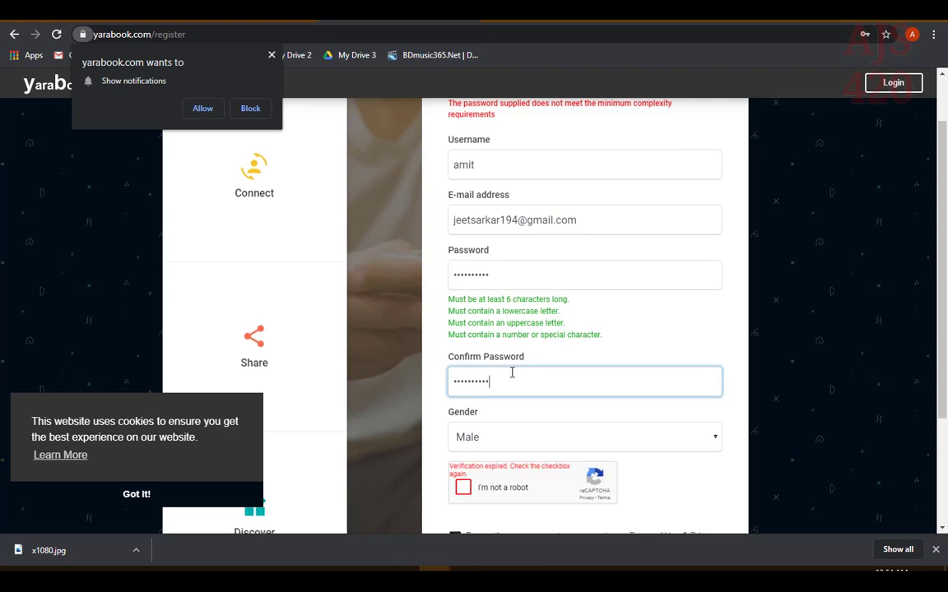
Step: Tick I'm not a robot, re-accept the terms and resubmit the sign-up form
scroll(512, 373, "down", 2)
left_click(462, 352)
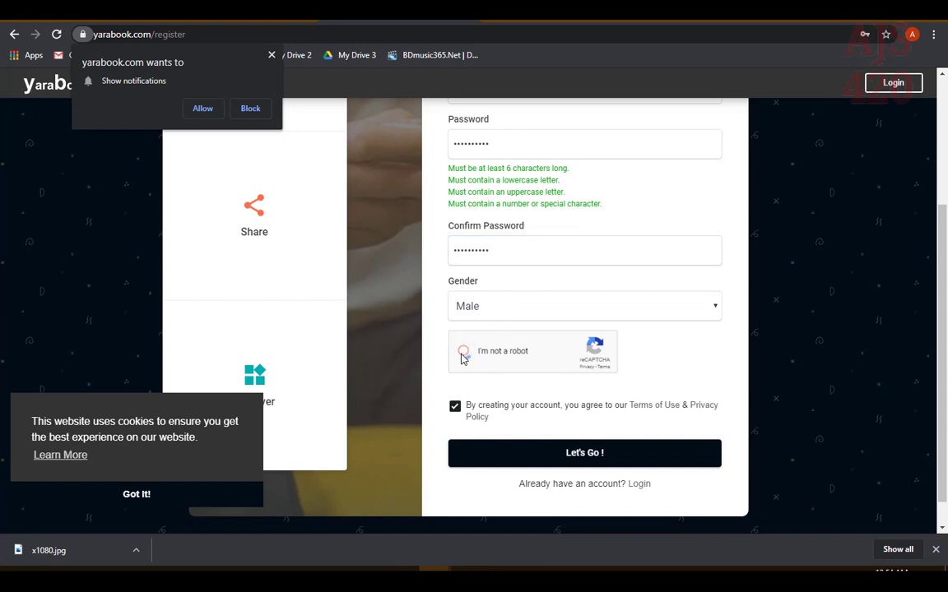
left_click(455, 409)
left_click(455, 409)
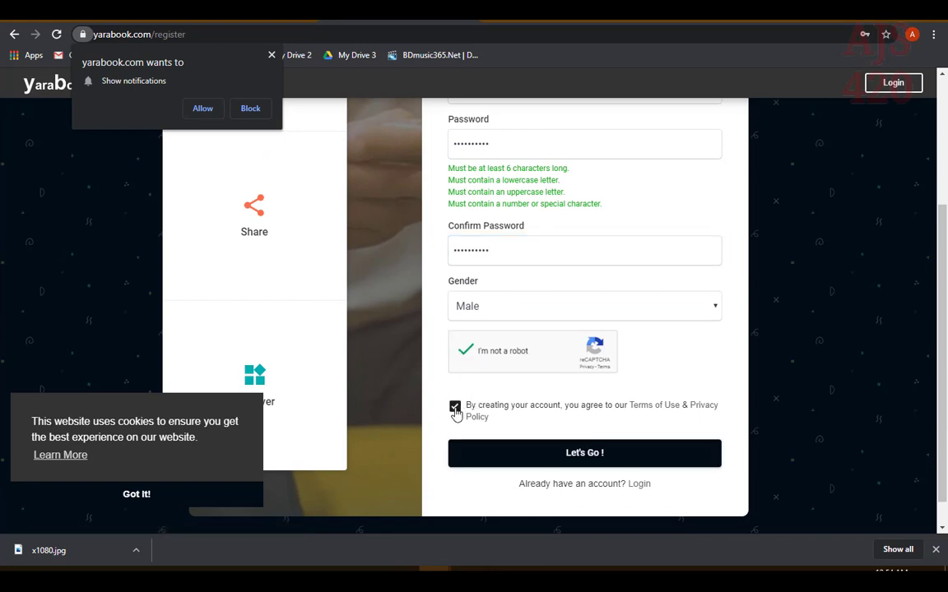
left_click(599, 460)
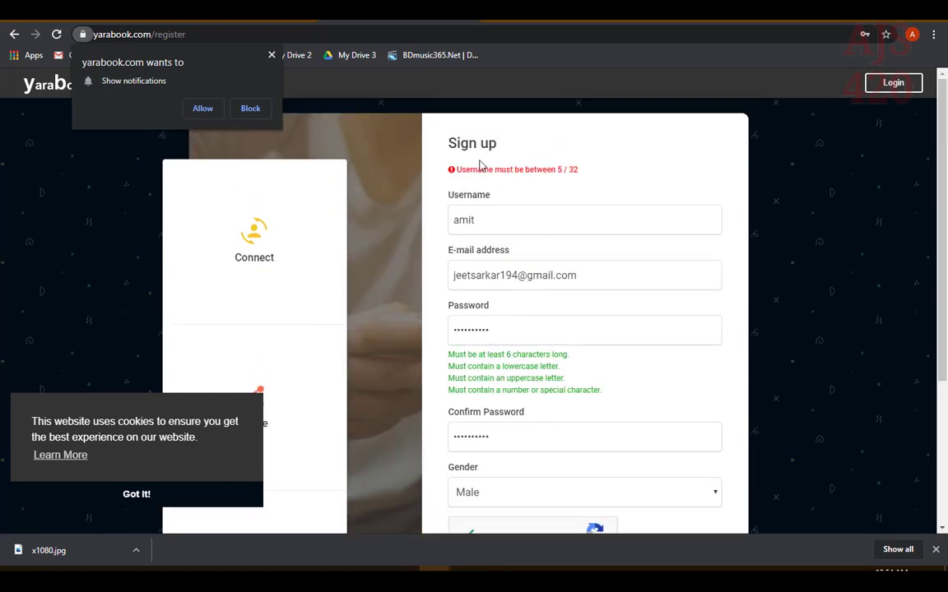
Step: Lengthen the too-short username by appending 123 and resubmit the form
left_click_drag(466, 171, 524, 170)
left_click(493, 218)
type("123")
double_click(492, 221)
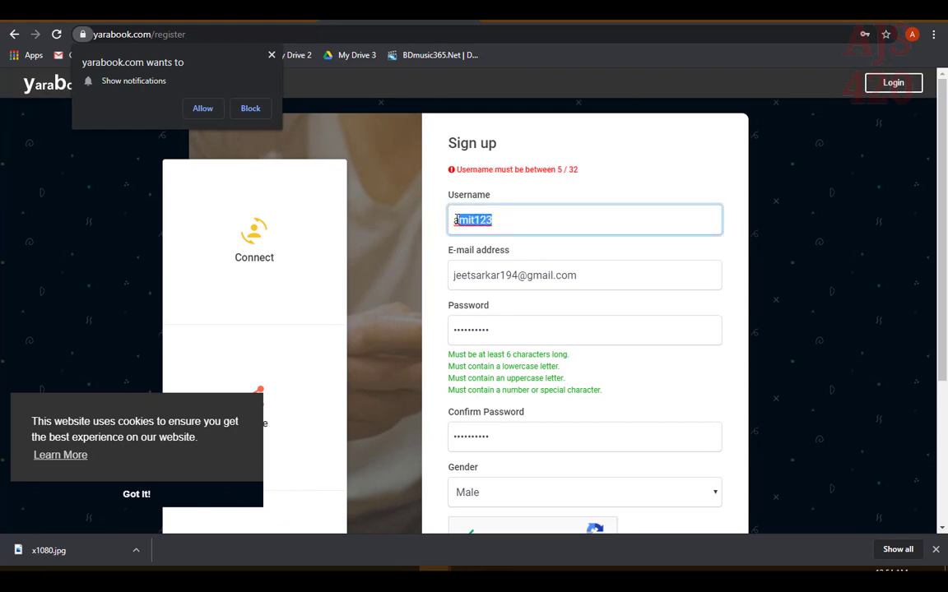
left_click(457, 220)
scroll(479, 210, "down", 2)
scroll(493, 213, "down", 4)
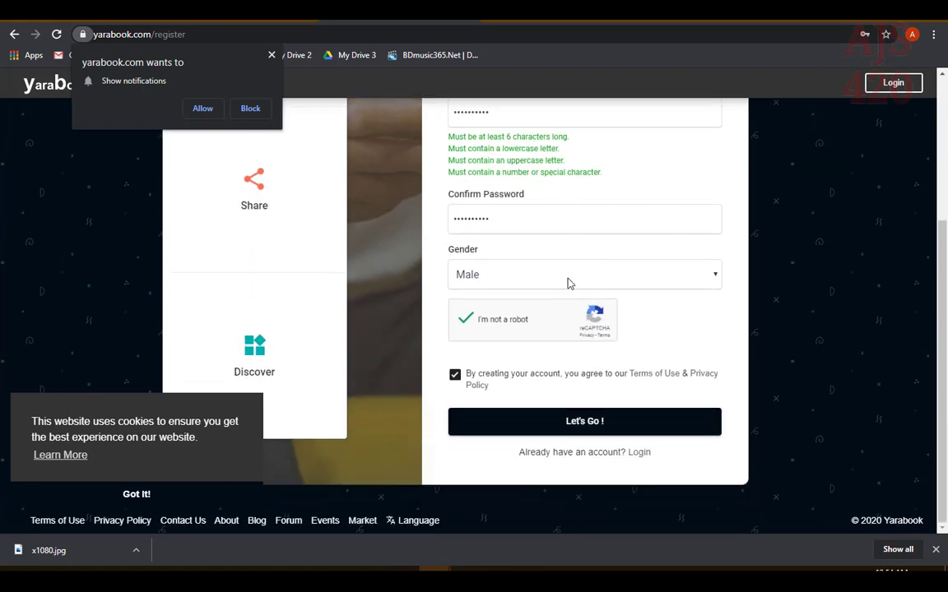
left_click(598, 428)
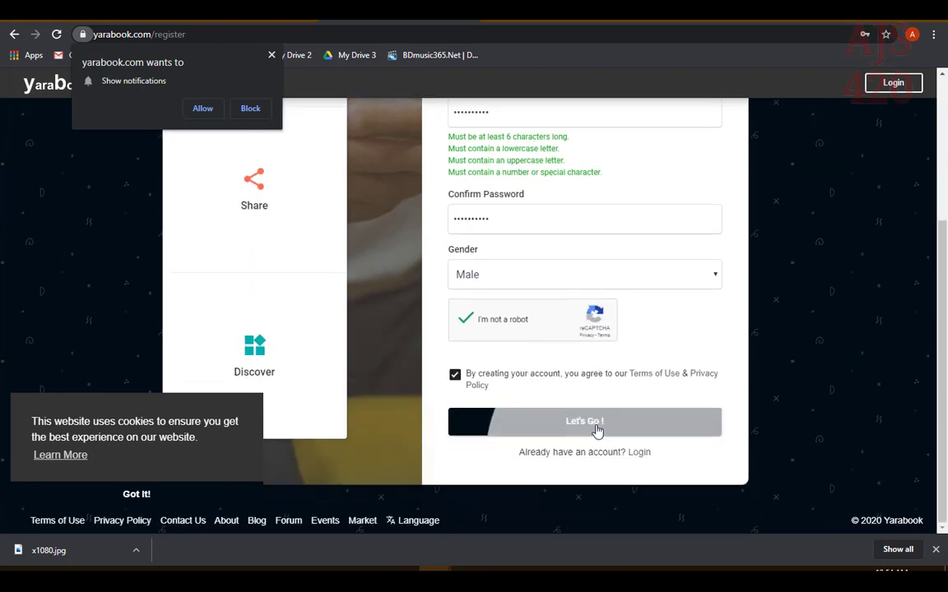
Step: Append 0 to the already-taken username and submit the sign-up again
left_click_drag(456, 170, 562, 178)
left_click(529, 206)
left_click(501, 220)
type("0")
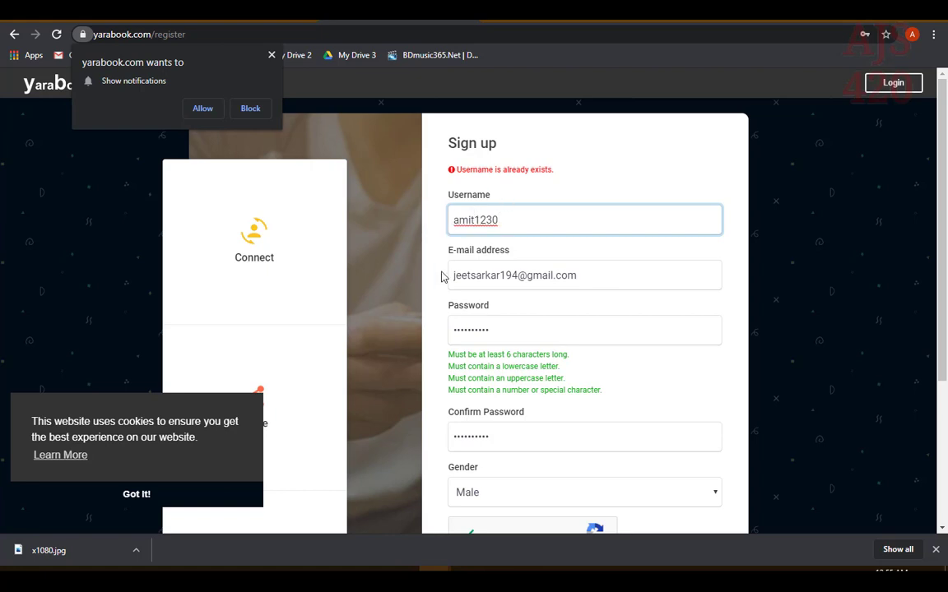
scroll(494, 271, "down", 3)
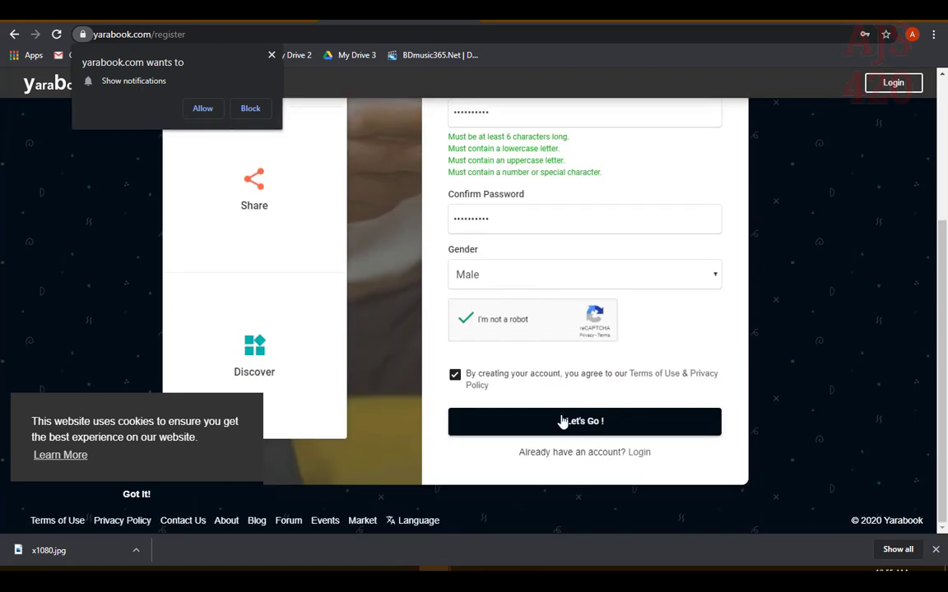
left_click(563, 422)
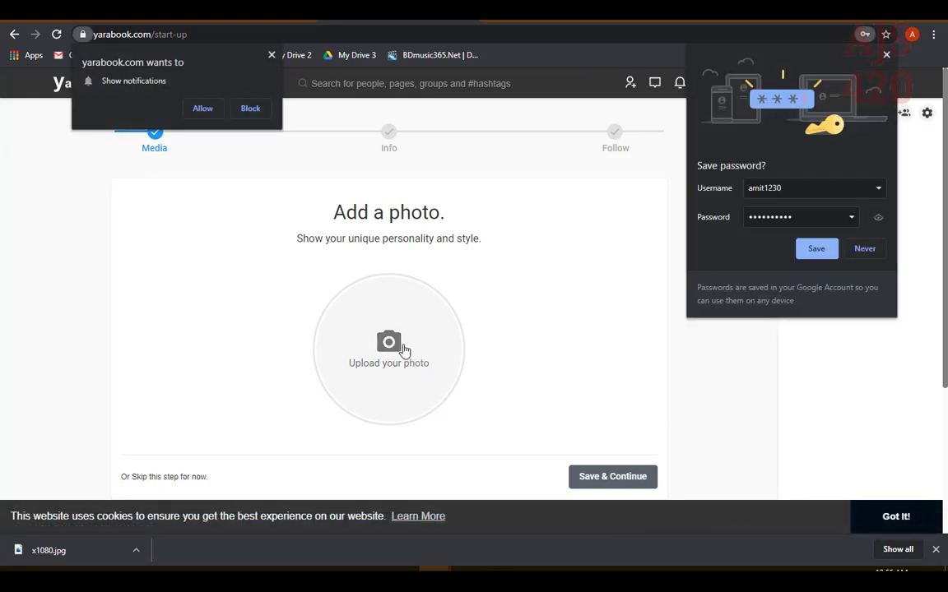
Step: Decline saving the password, skip the photo step, and enter the first and last name
left_click(864, 248)
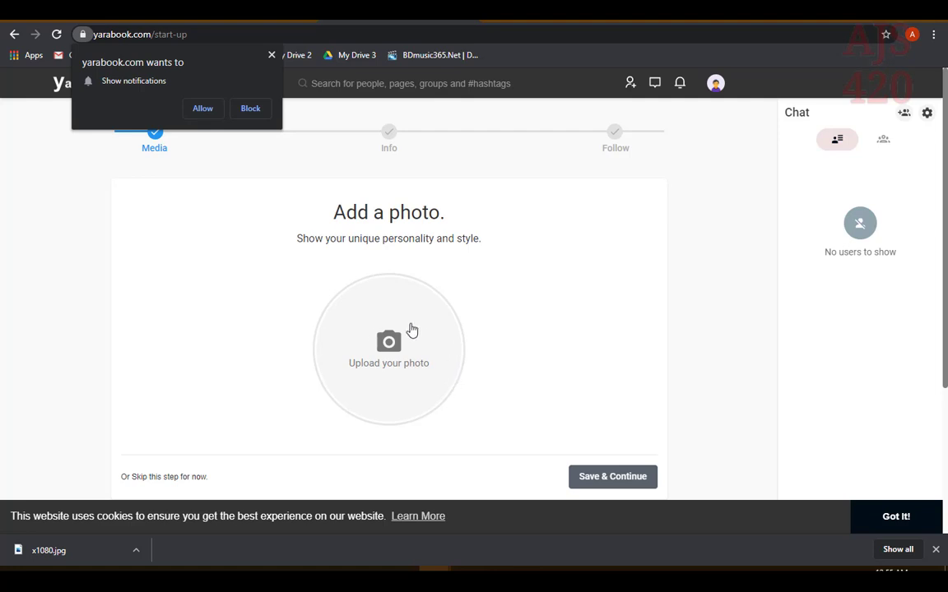
left_click(171, 479)
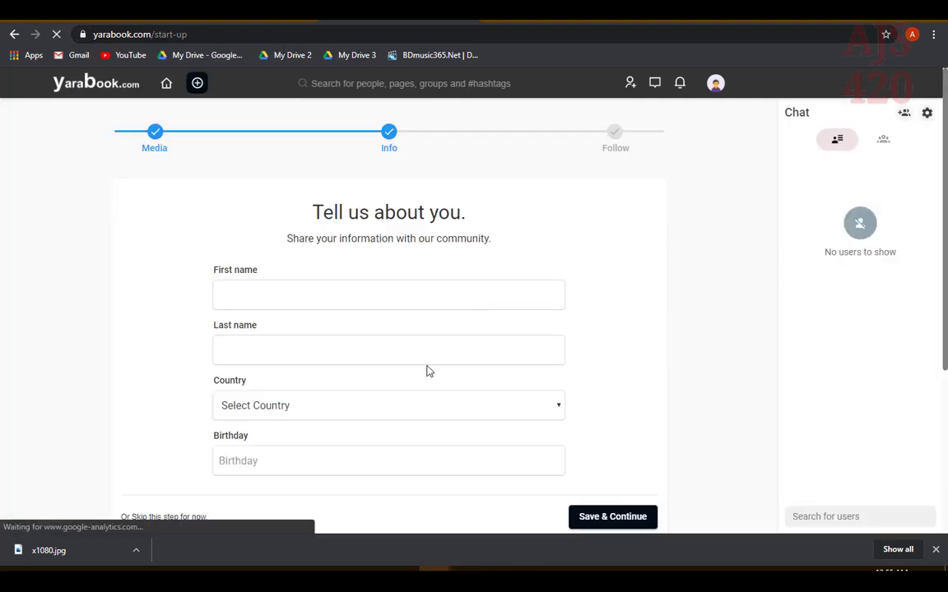
left_click(269, 303)
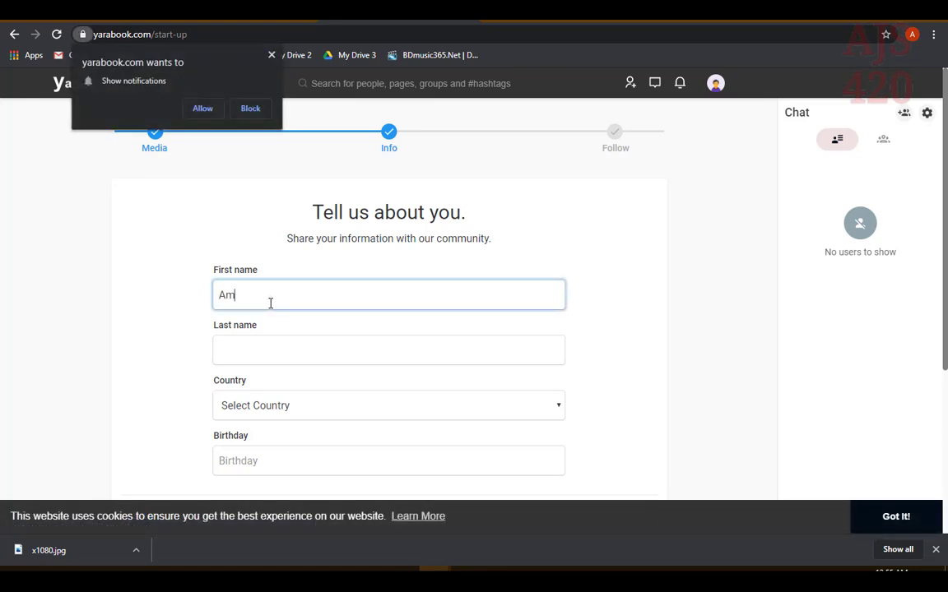
left_click(264, 353)
type("Sarkar")
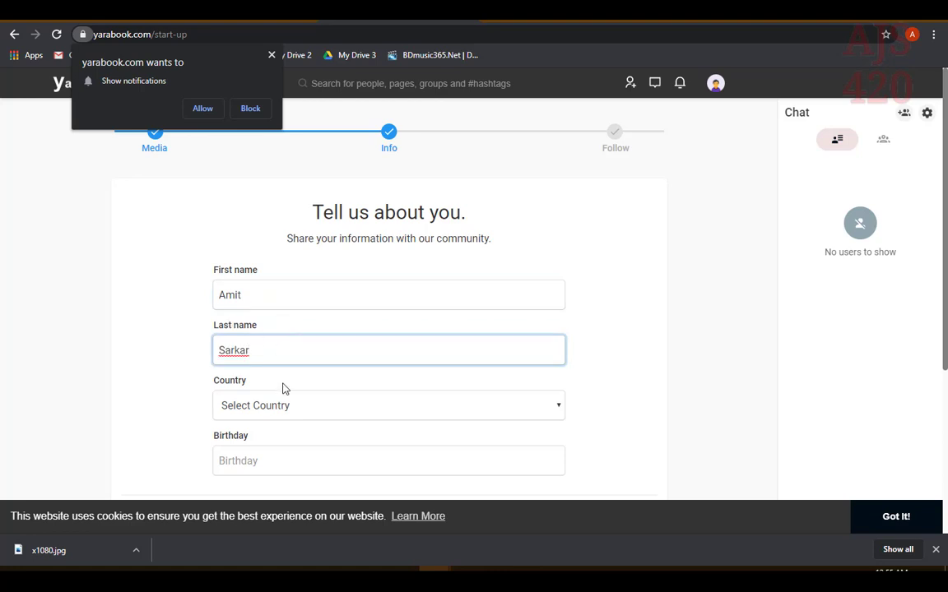
Step: Set country to Bangladesh and birthday to 03-12-2096, then Save & Continue
scroll(276, 415, "down", 1)
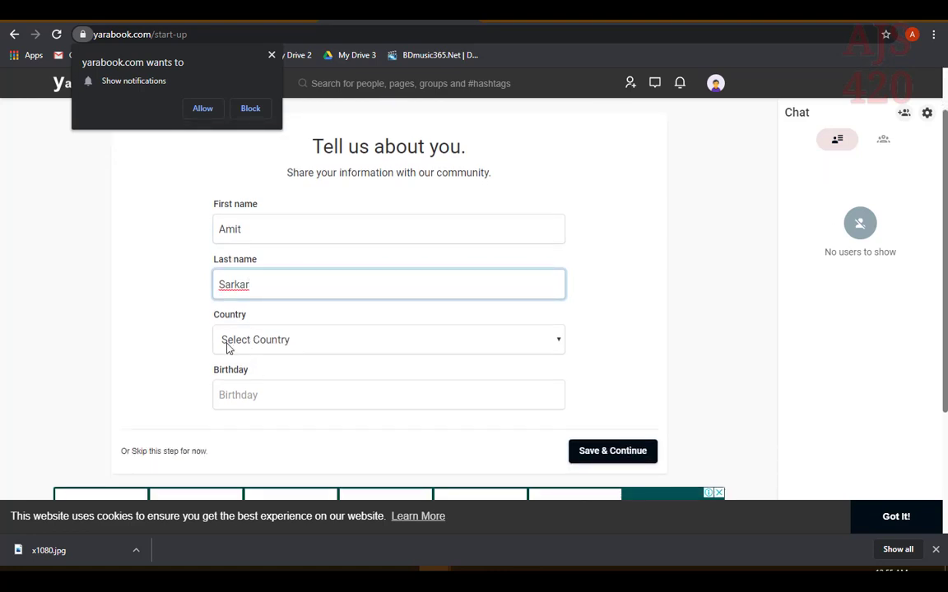
left_click(284, 343)
type("ban")
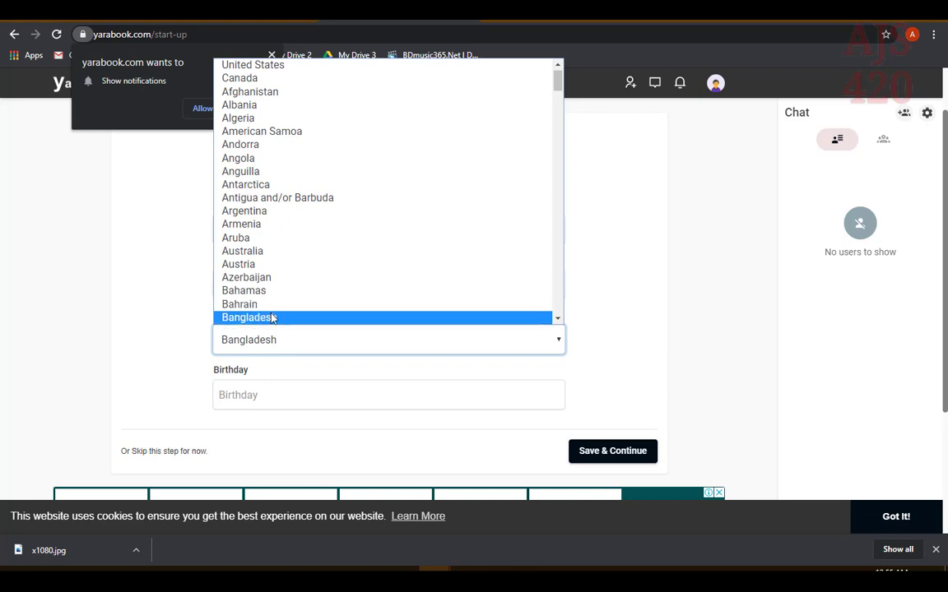
left_click(270, 316)
left_click(268, 398)
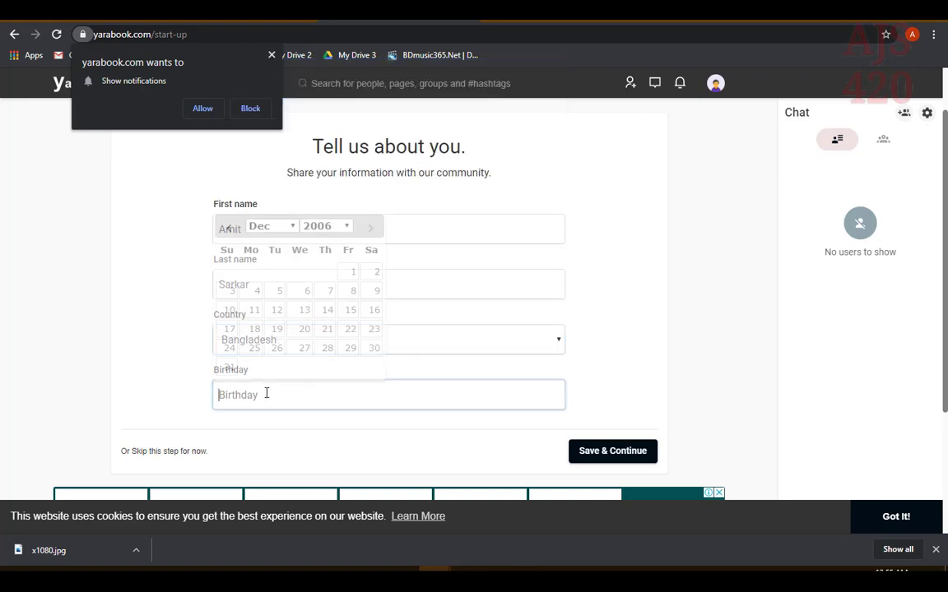
left_click(232, 292)
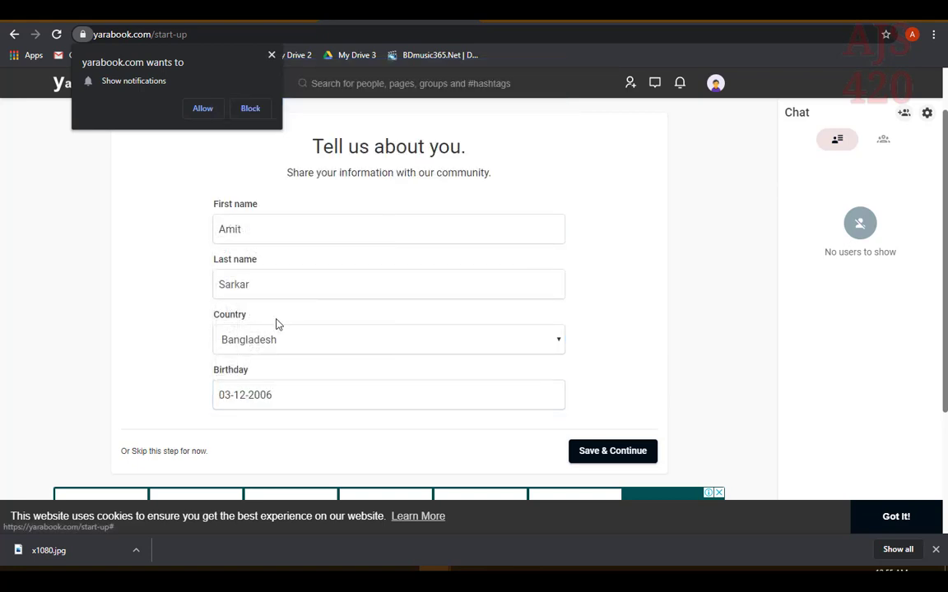
left_click(283, 391)
key("BackSpace")
key("BackSpace")
type("96")
scroll(562, 365, "down", 1)
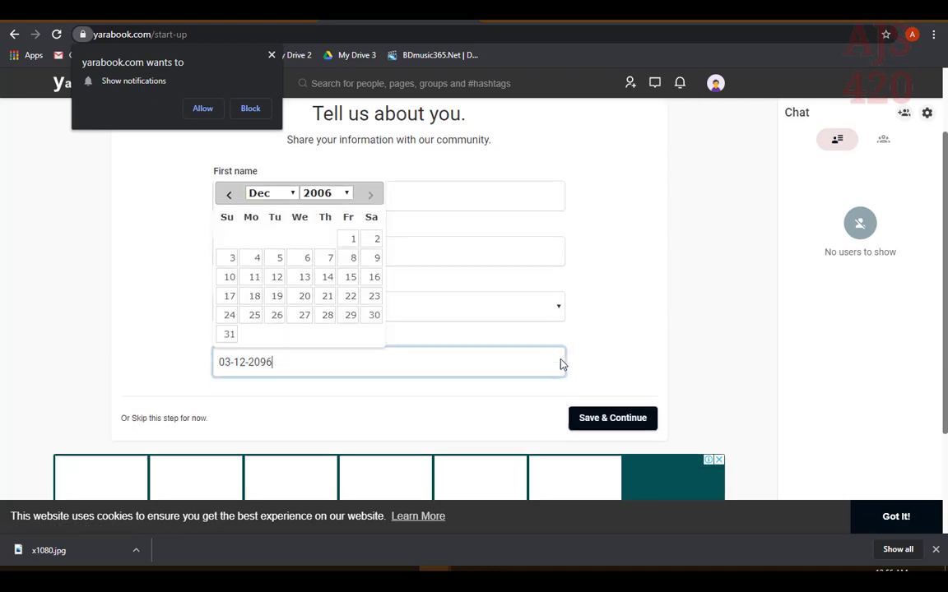
scroll(555, 346, "up", 1)
scroll(565, 342, "down", 3)
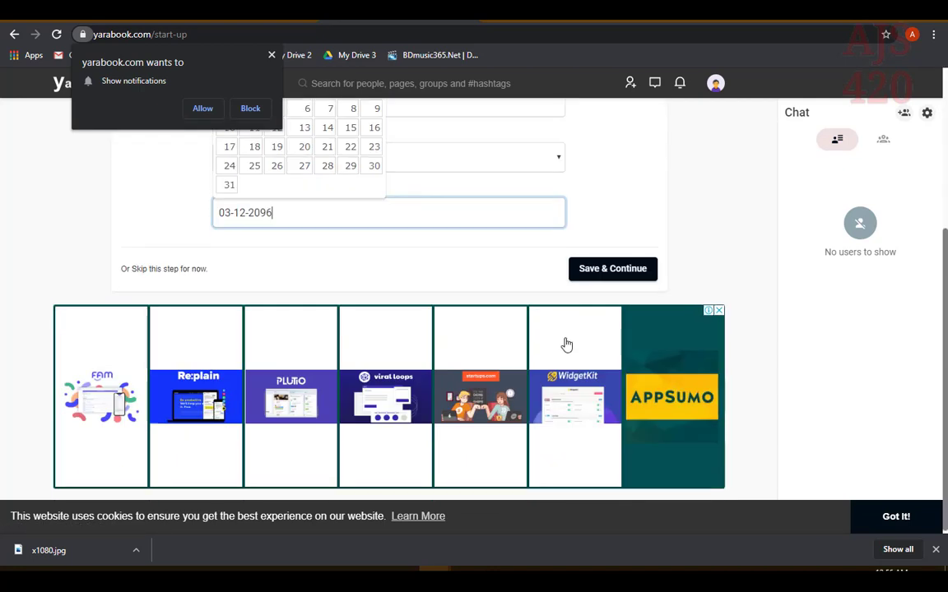
left_click(607, 266)
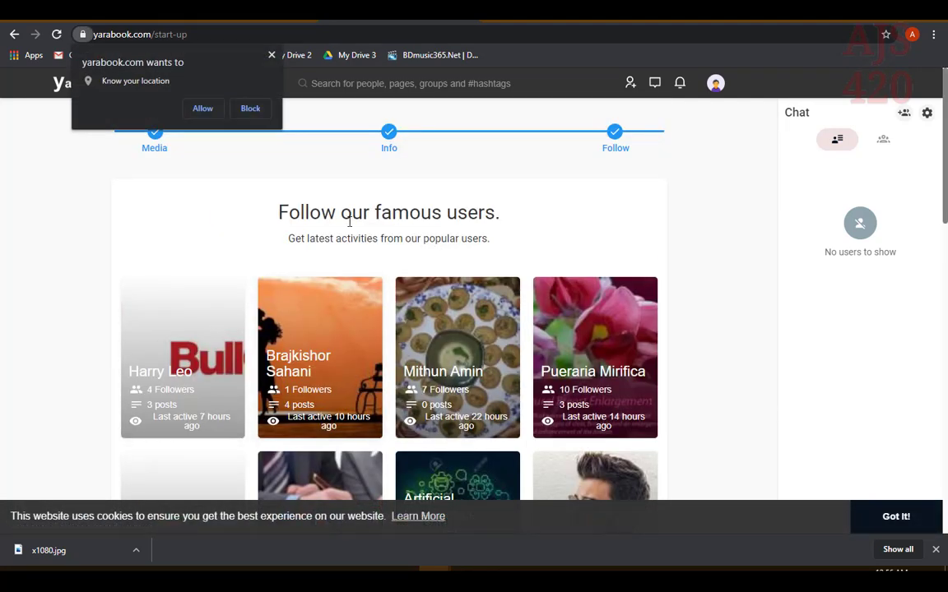
Step: Block Yarabook's location request
left_click(250, 108)
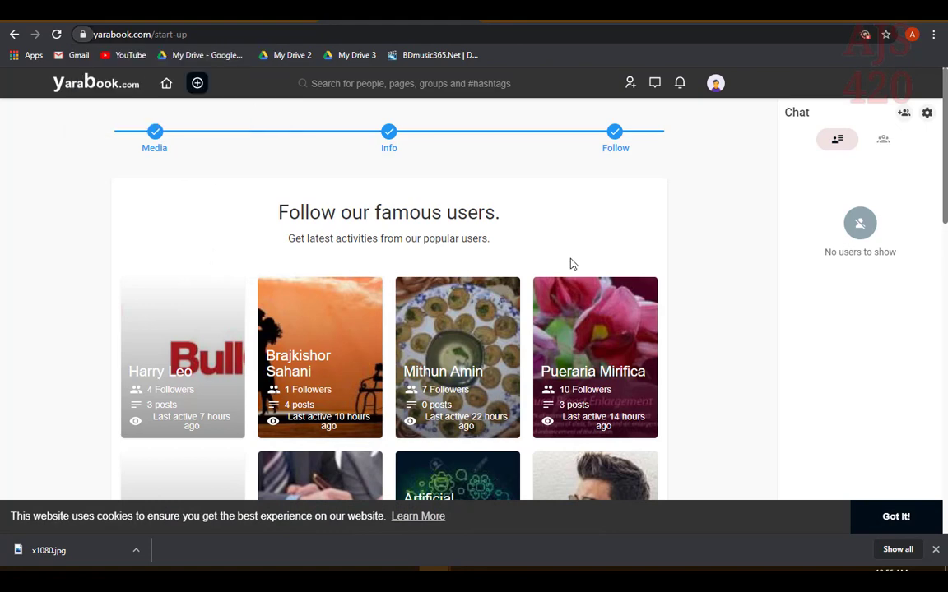
scroll(576, 296, "down", 2)
scroll(391, 321, "up", 3)
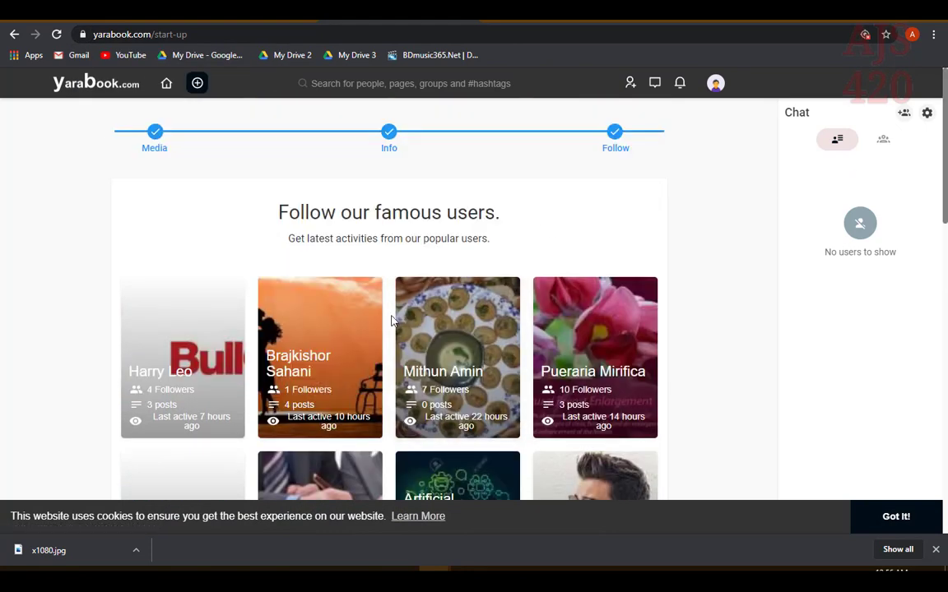
Step: Open your own profile page from the avatar menu, showing 60% completion, and reopen the menu
left_click(715, 85)
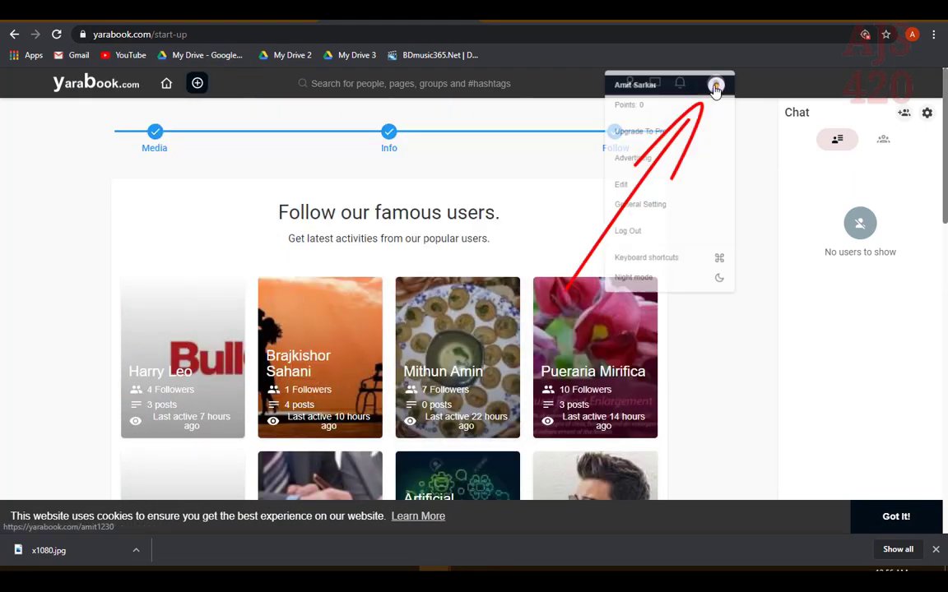
left_click(643, 87)
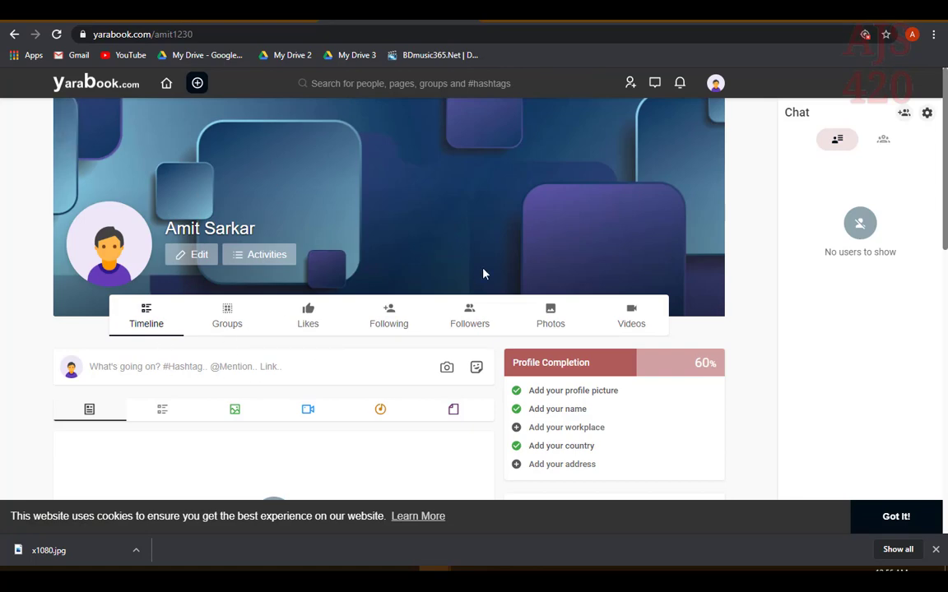
scroll(628, 431, "down", 6)
scroll(401, 473, "up", 4)
scroll(402, 473, "up", 1)
left_click(715, 85)
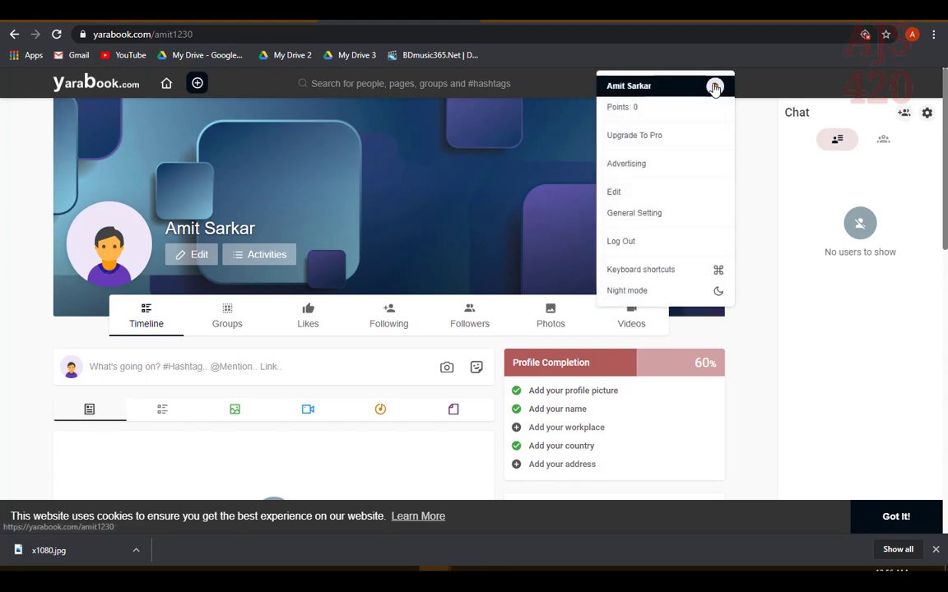
Step: Open Profile Setting via Edit and check the About me and Location fields
left_click(646, 194)
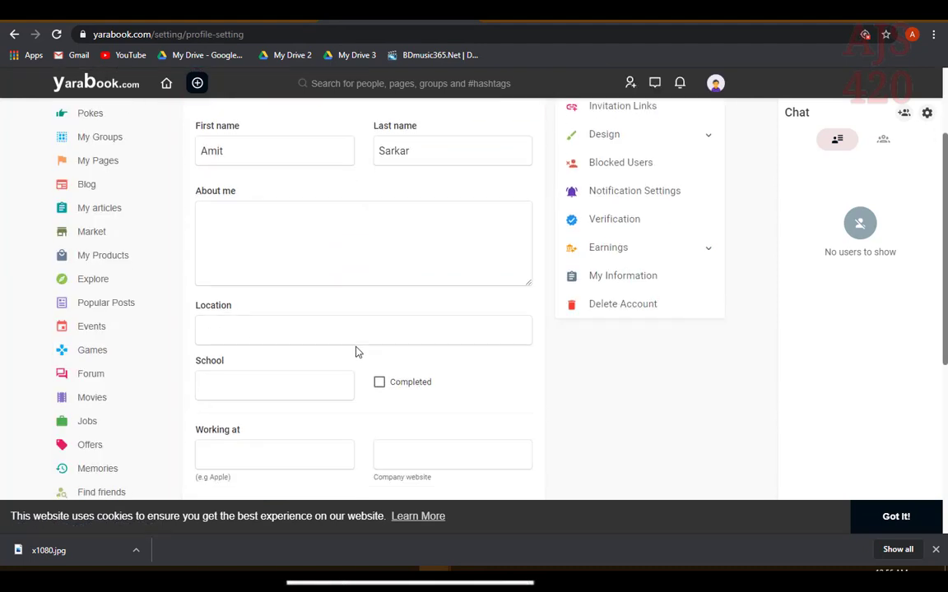
scroll(374, 281, "down", 2)
left_click(233, 290)
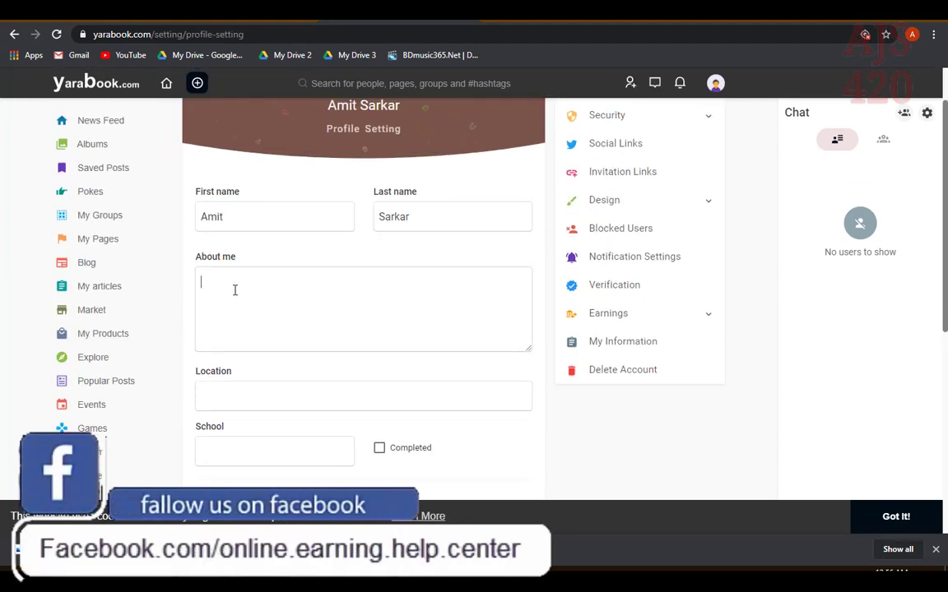
scroll(273, 295, "down", 1)
scroll(273, 295, "down", 3)
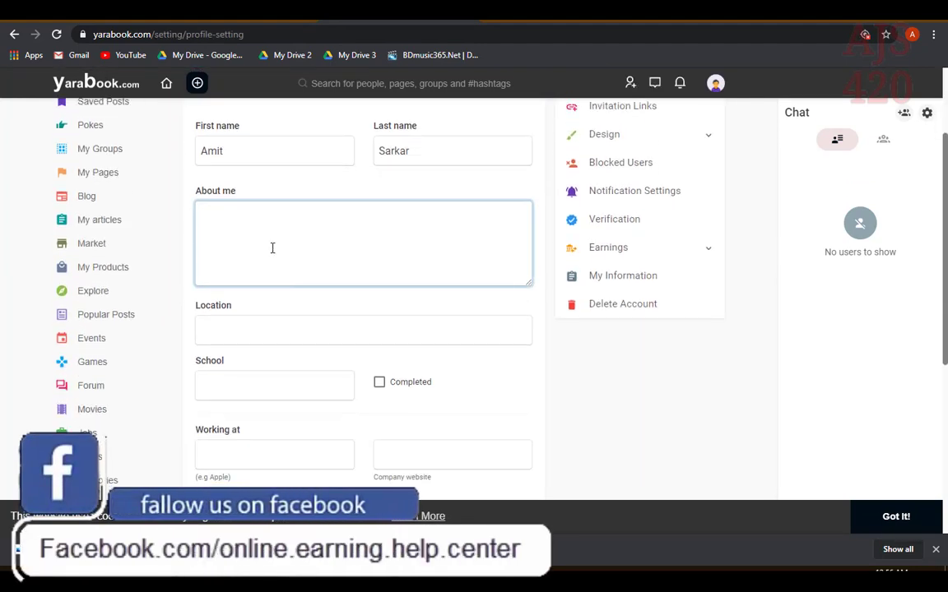
left_click(229, 269)
scroll(269, 246, "up", 2)
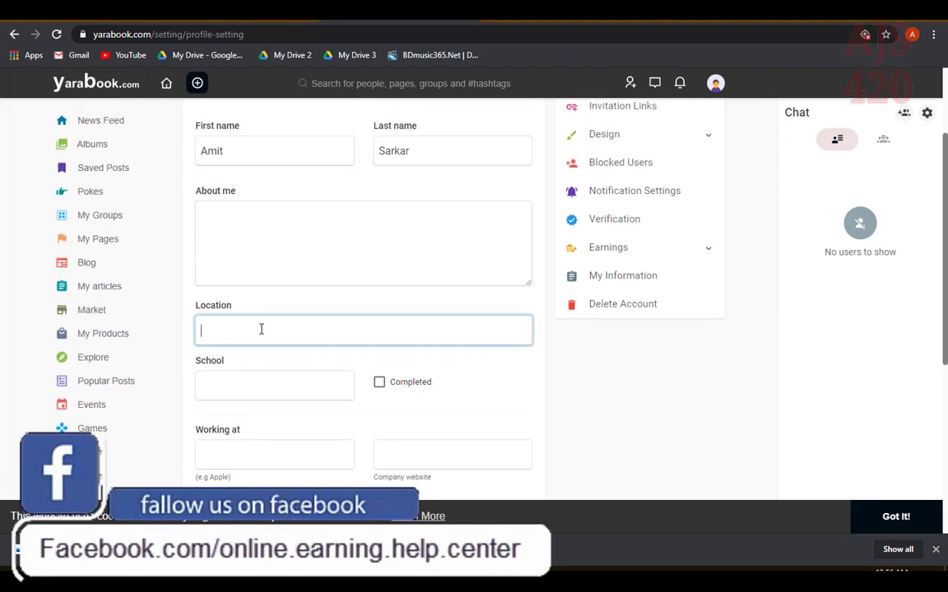
scroll(255, 296, "down", 3)
Step: Check the School, Website and Company website fields, all still empty
left_click(267, 256)
scroll(329, 262, "down", 1)
scroll(360, 266, "down", 3)
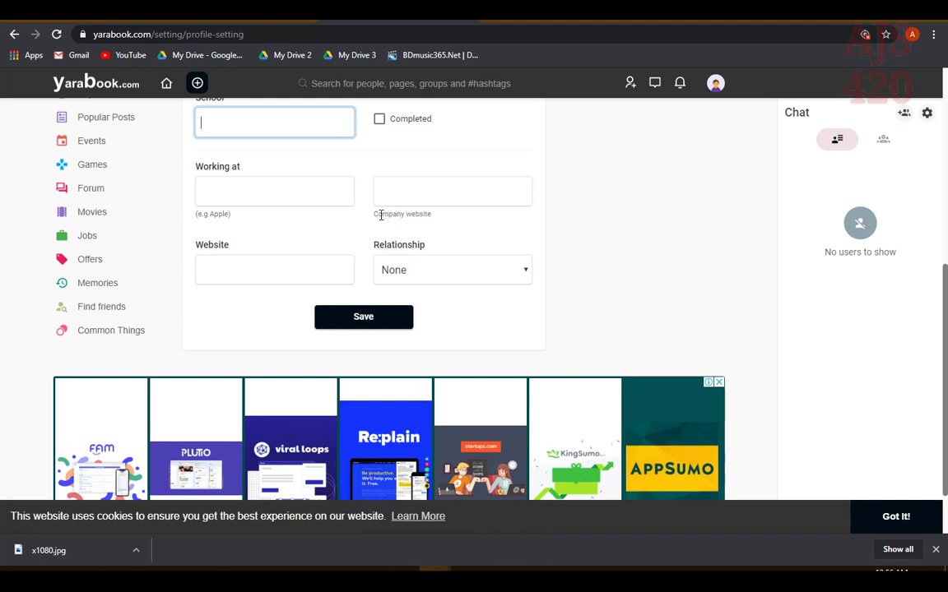
left_click(267, 264)
left_click(402, 196)
left_click(239, 265)
left_click(398, 193)
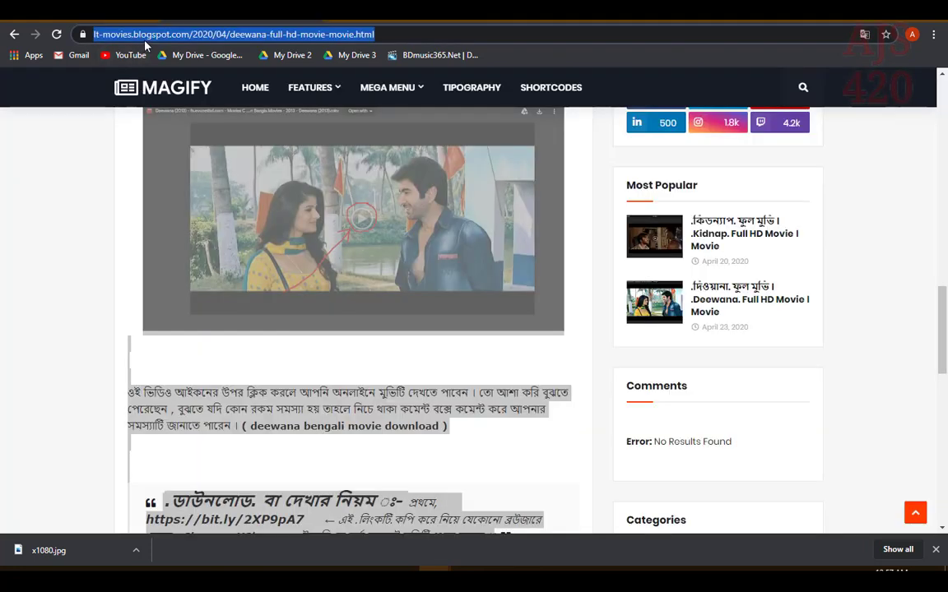
Step: Load the lt-movies.blogspot.com homepage and select its address in the address bar
left_click(188, 35)
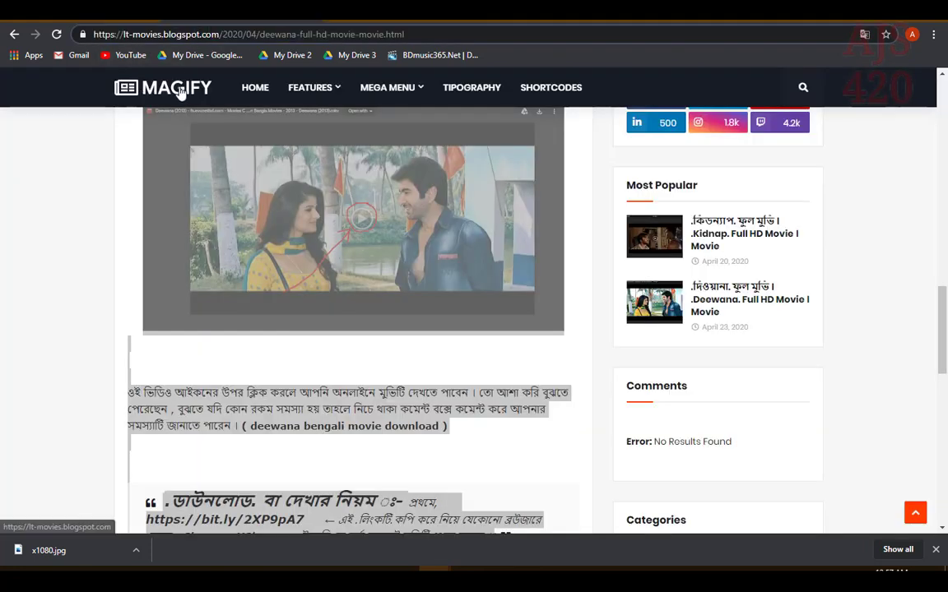
left_click(162, 85)
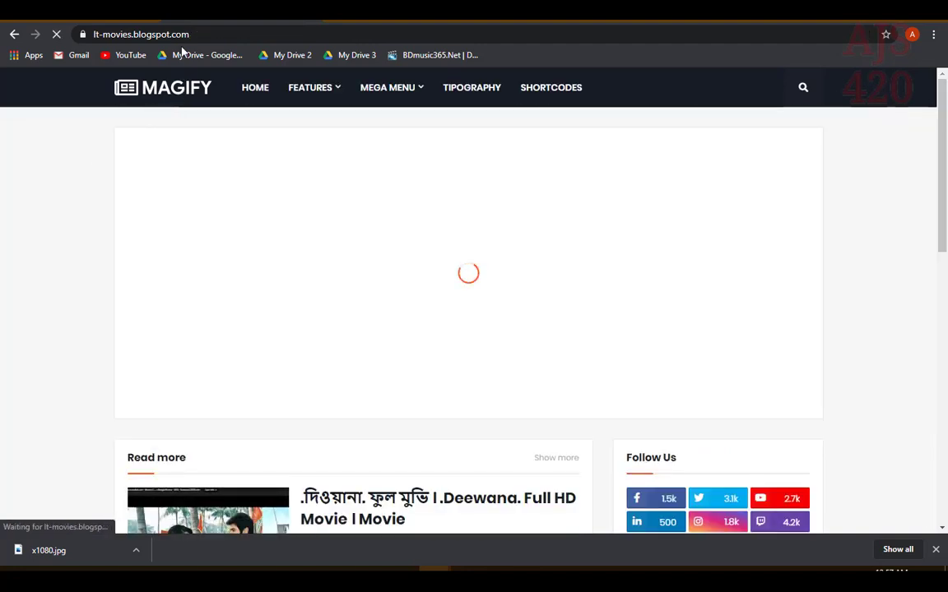
left_click_drag(190, 34, 99, 35)
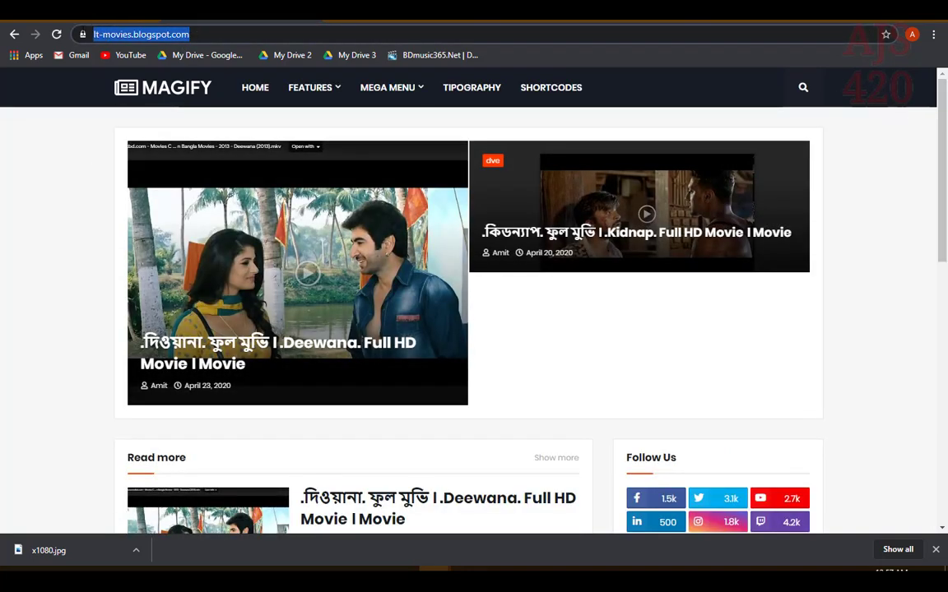
left_click(148, 81)
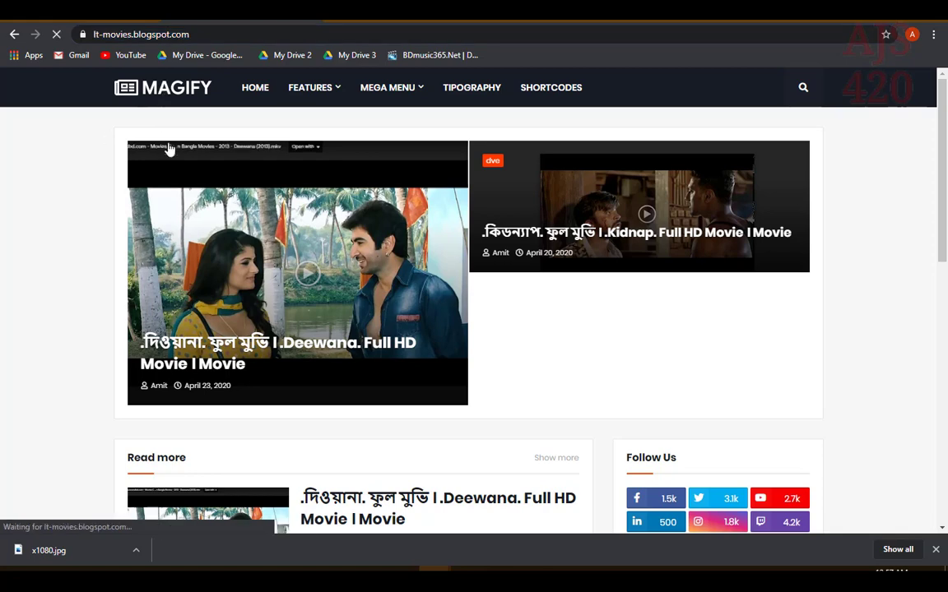
left_click_drag(189, 34, 93, 35)
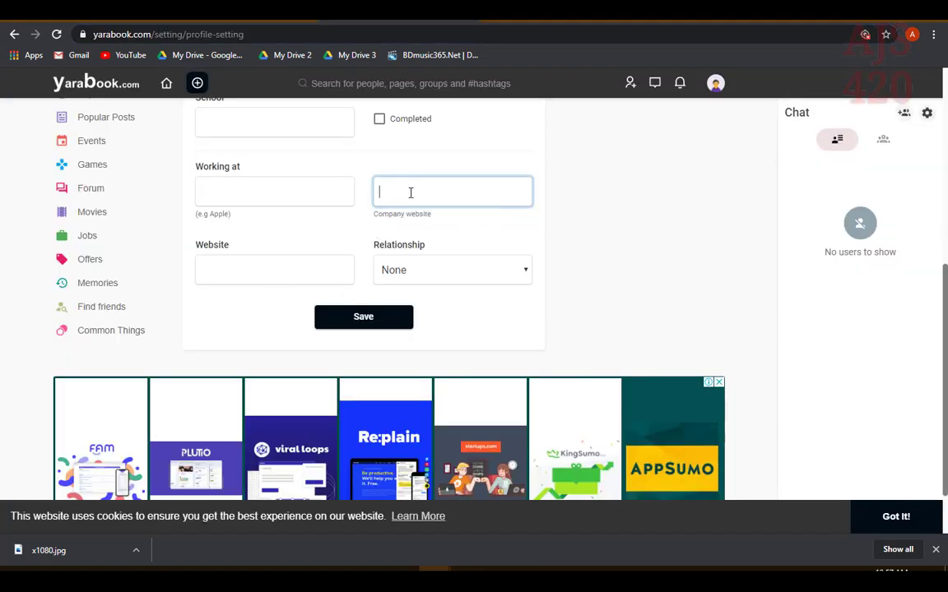
type("https://lt-movies.blogspot.com/")
left_click(211, 249)
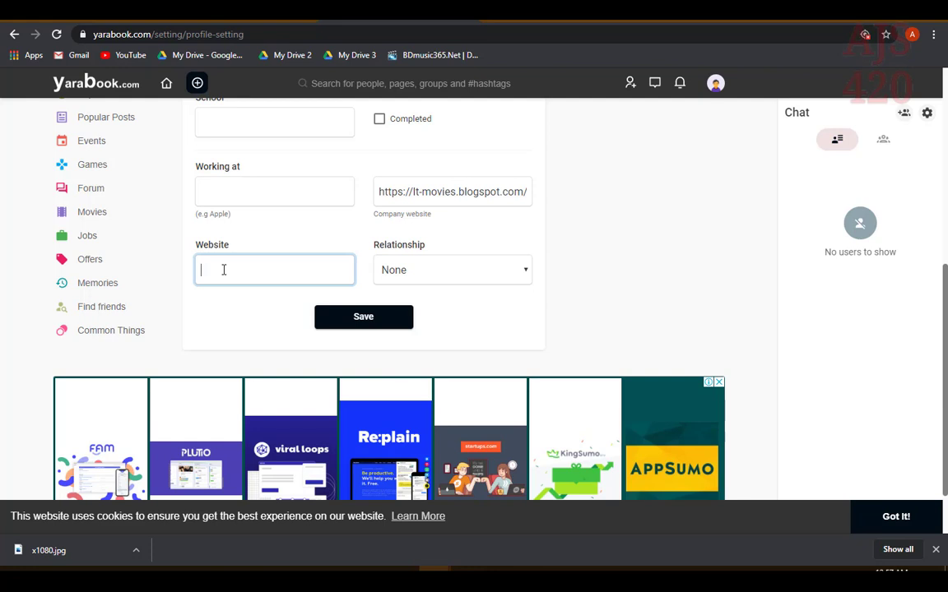
type("https://lt-movies.blogspot.com/")
left_click(382, 326)
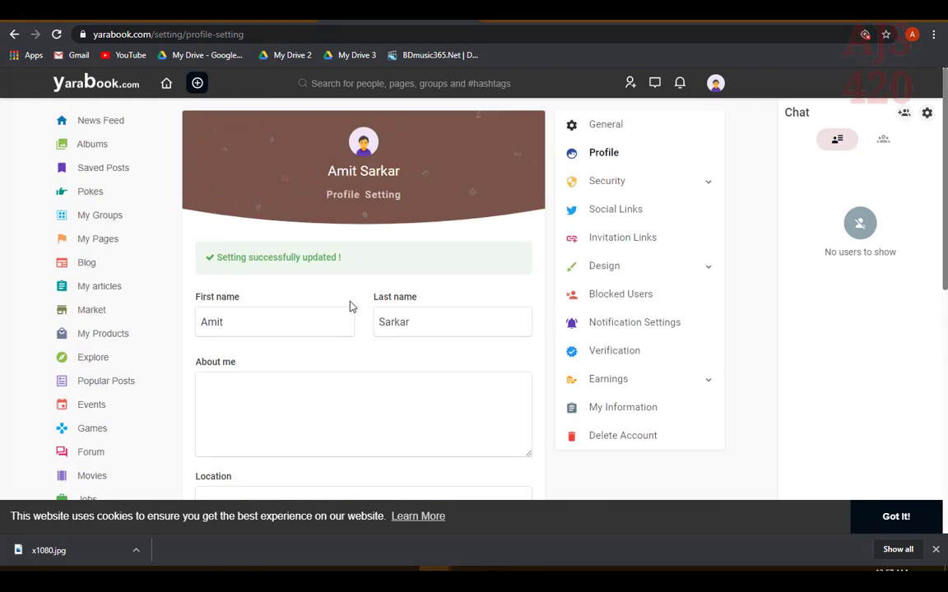
left_click(88, 85)
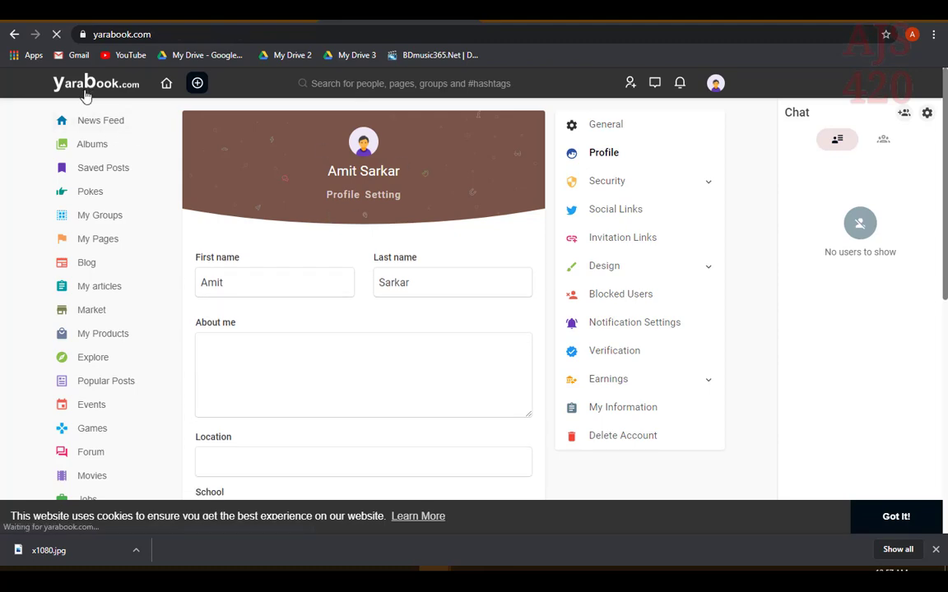
Step: Copy the Deewana blog post's full web address from the lt-movies blog, then return to Yarabook
scroll(368, 354, "down", 3)
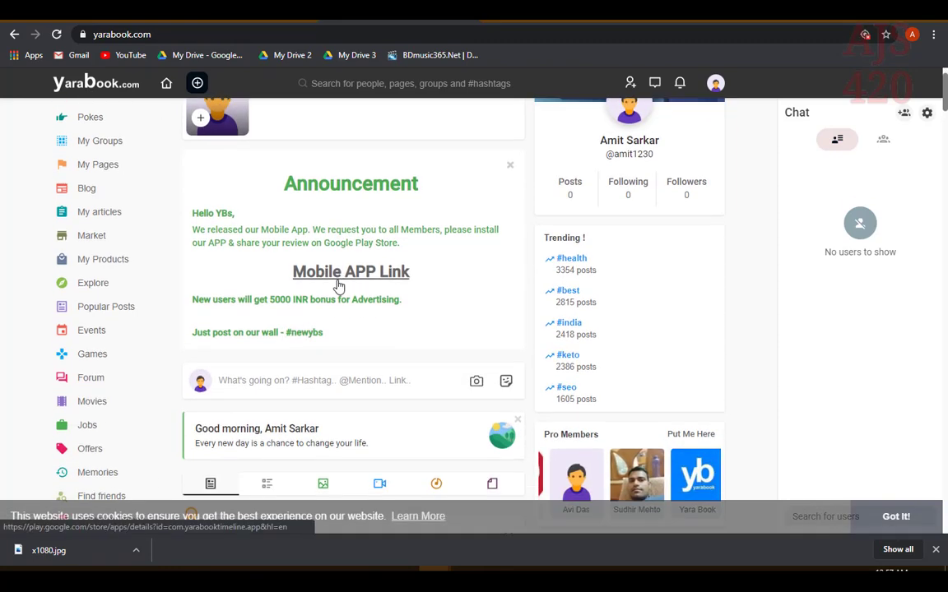
left_click(209, 21)
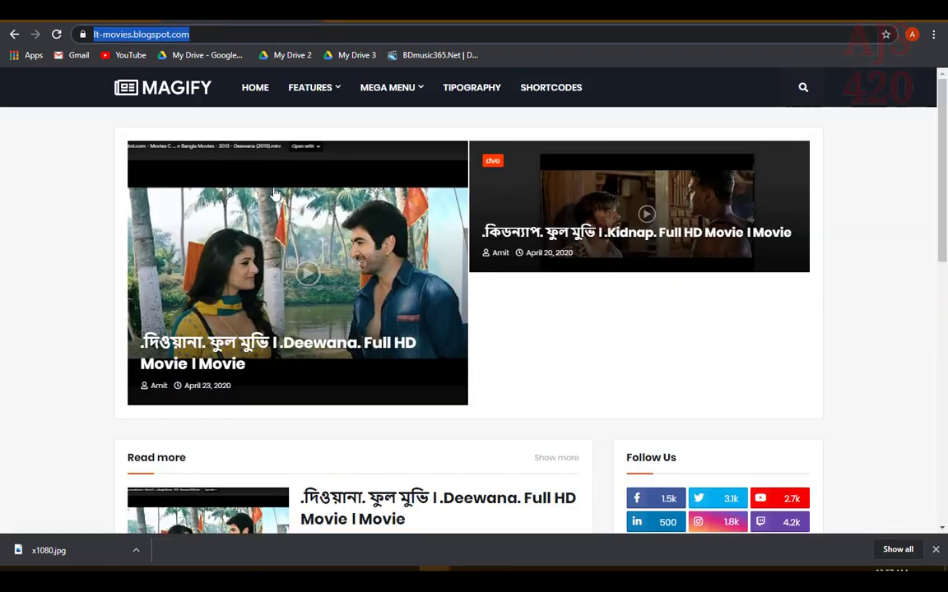
scroll(266, 401, "down", 3)
left_click(362, 303)
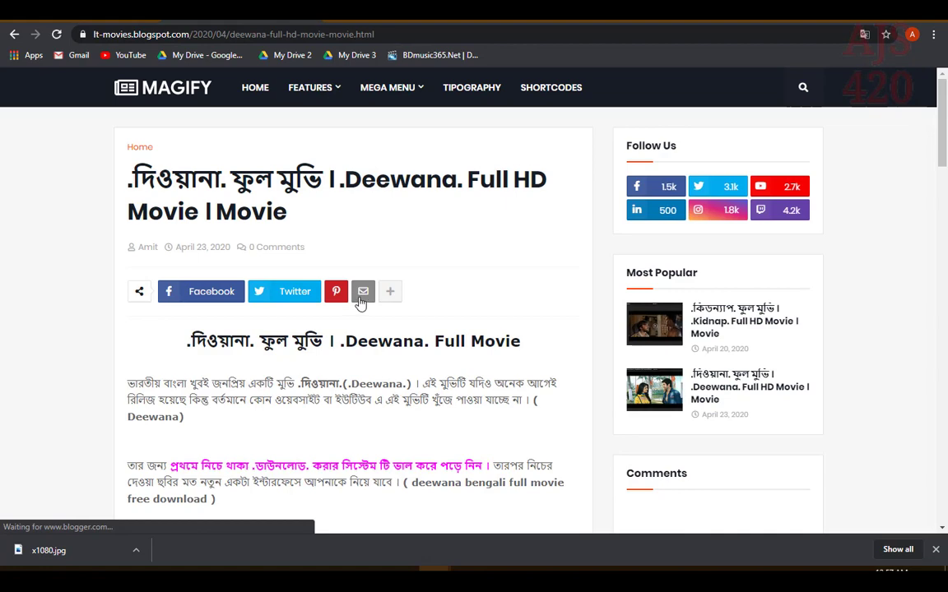
left_click(244, 34)
key("ctrl+c")
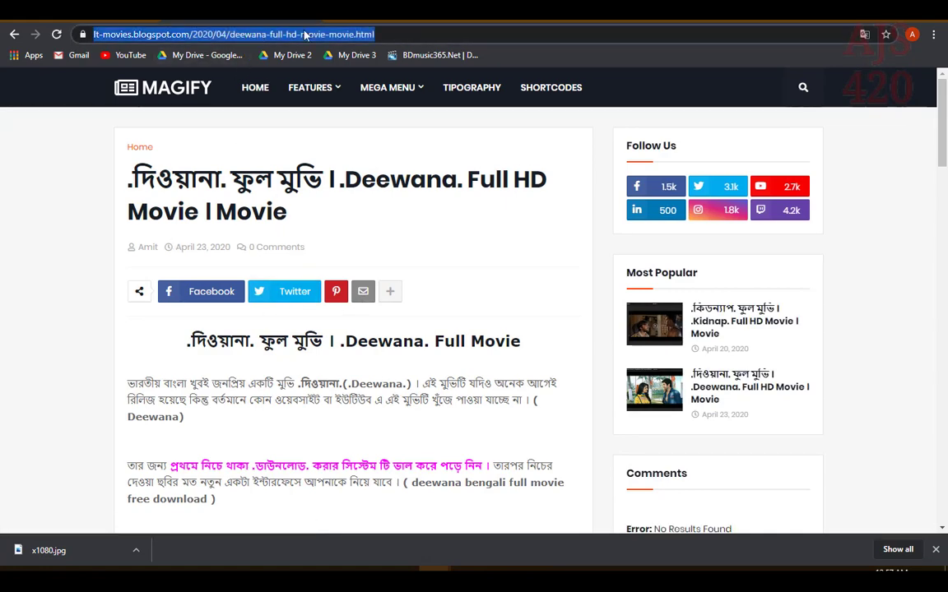
key("ctrl+shift+Tab")
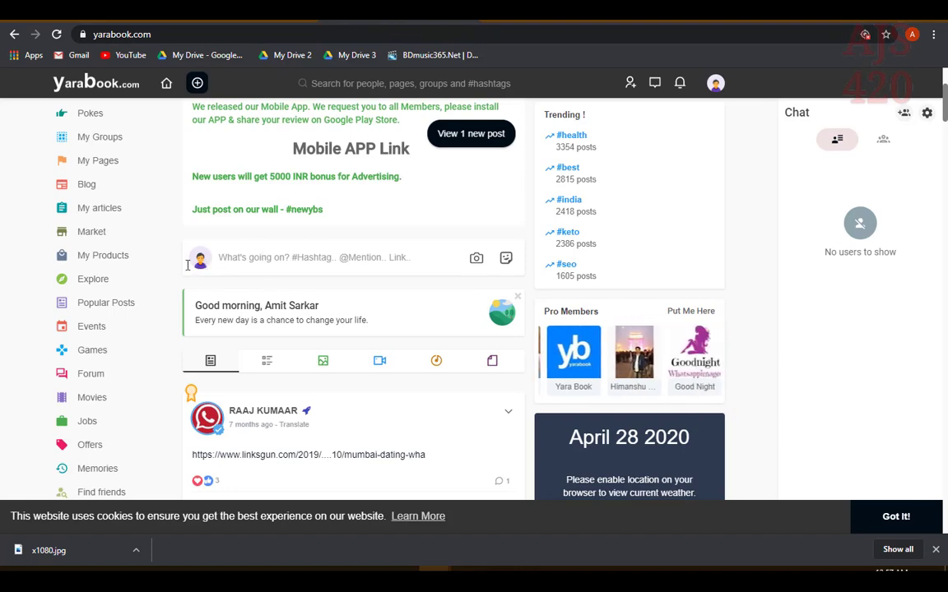
Step: Publish a new Everyone post containing the Deewana blog link with its preview card
left_click(268, 256)
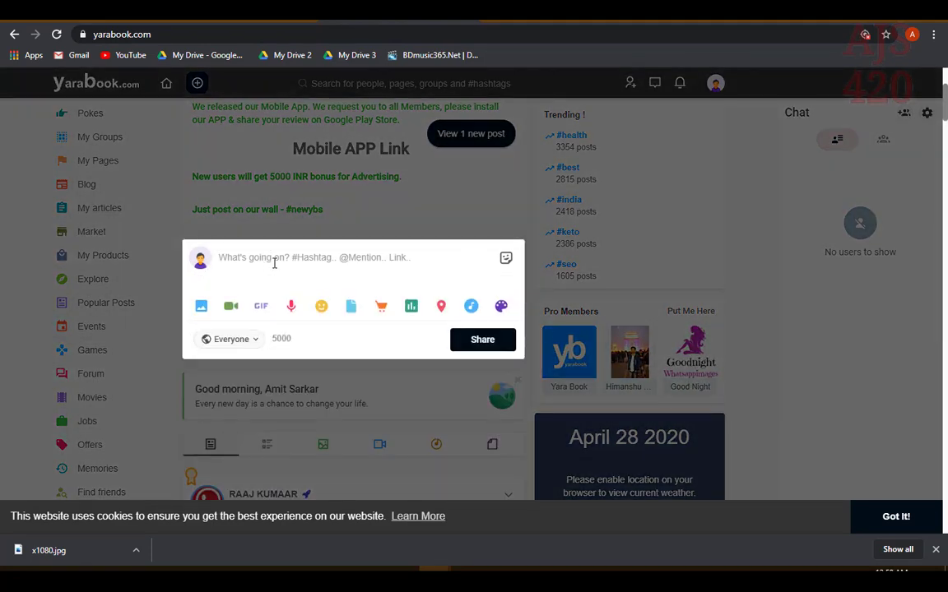
key("ctrl+v")
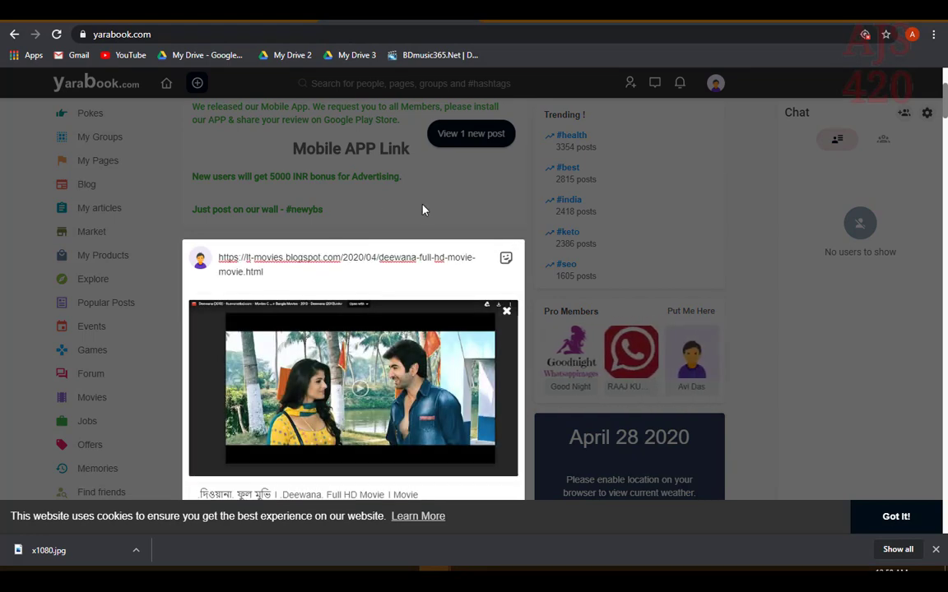
scroll(470, 240, "down", 2)
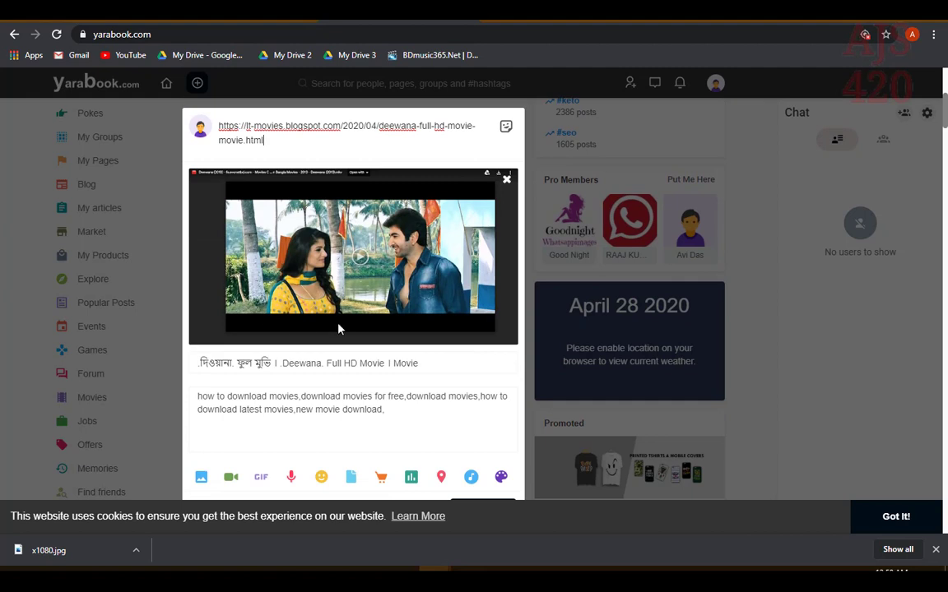
scroll(354, 305, "down", 1)
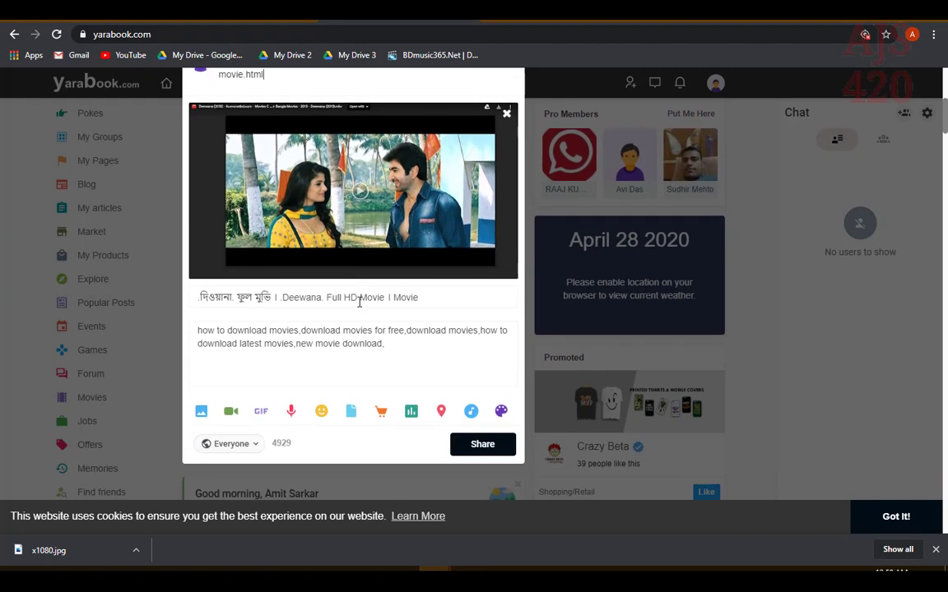
left_click(487, 447)
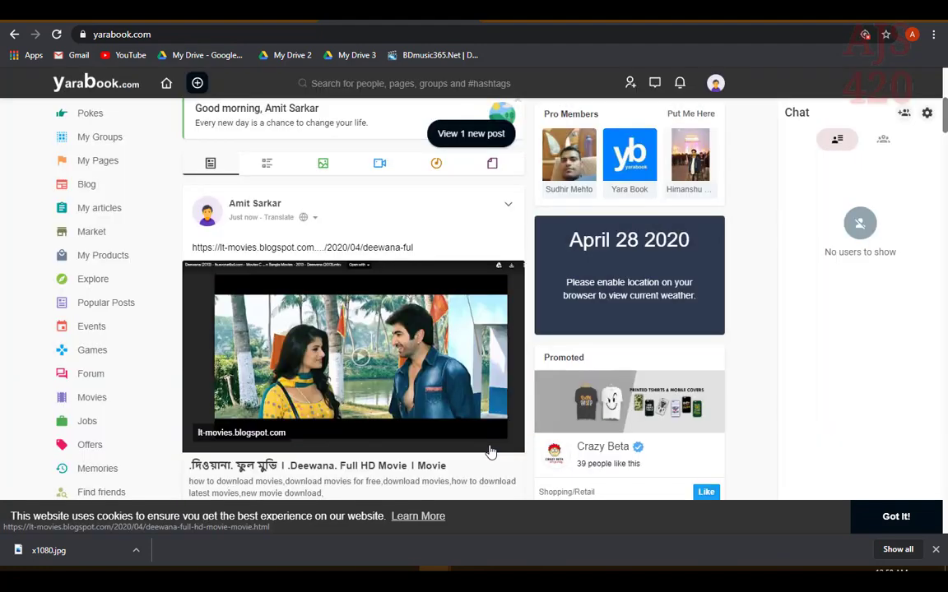
Step: Open the Deewana blog page from the new post's thumbnail to test the link
scroll(315, 314, "down", 2)
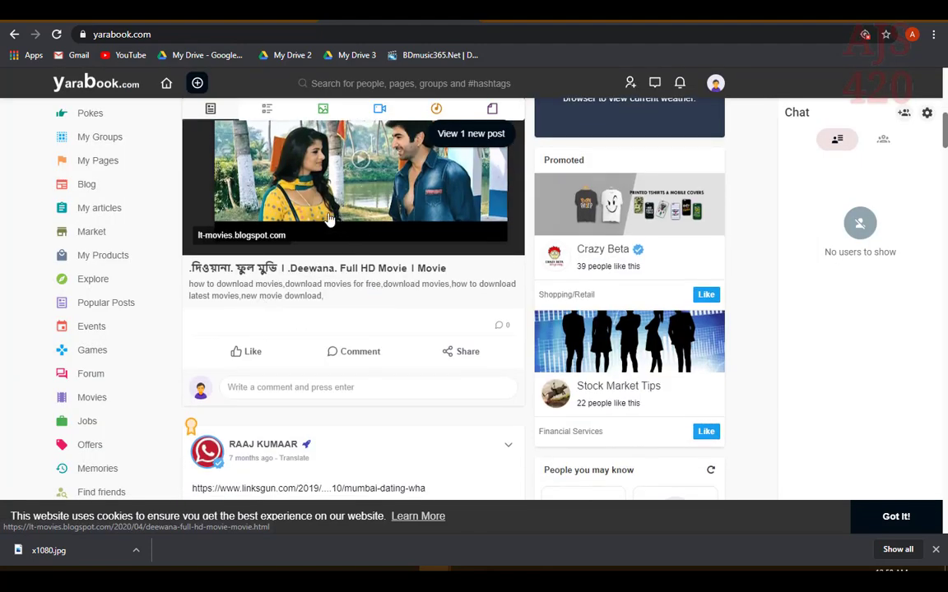
scroll(259, 317, "up", 2)
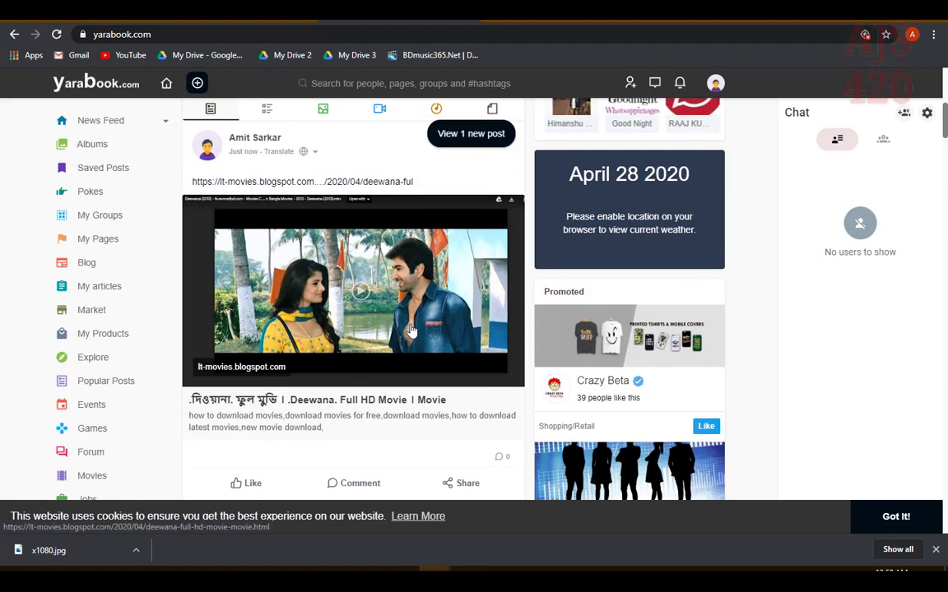
left_click(328, 303)
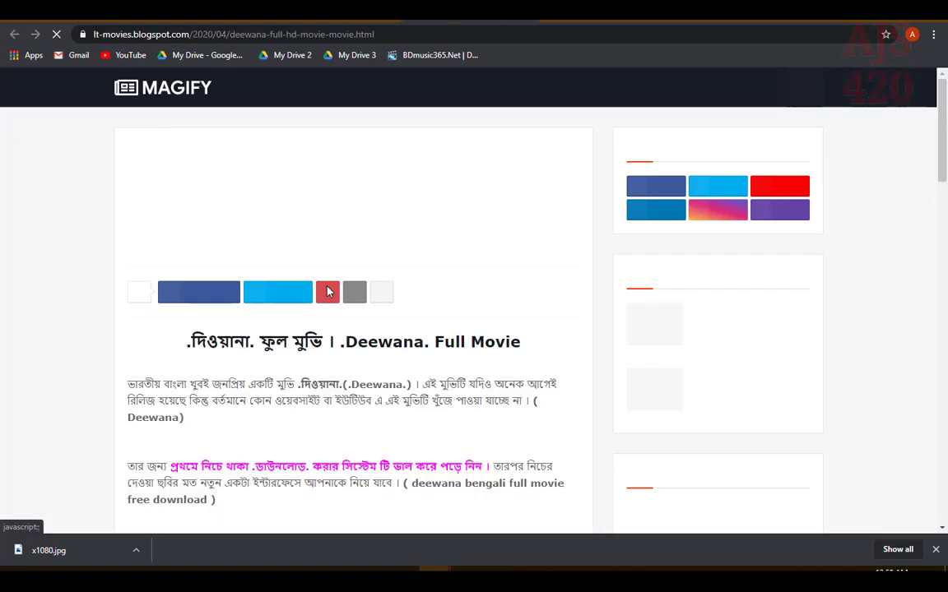